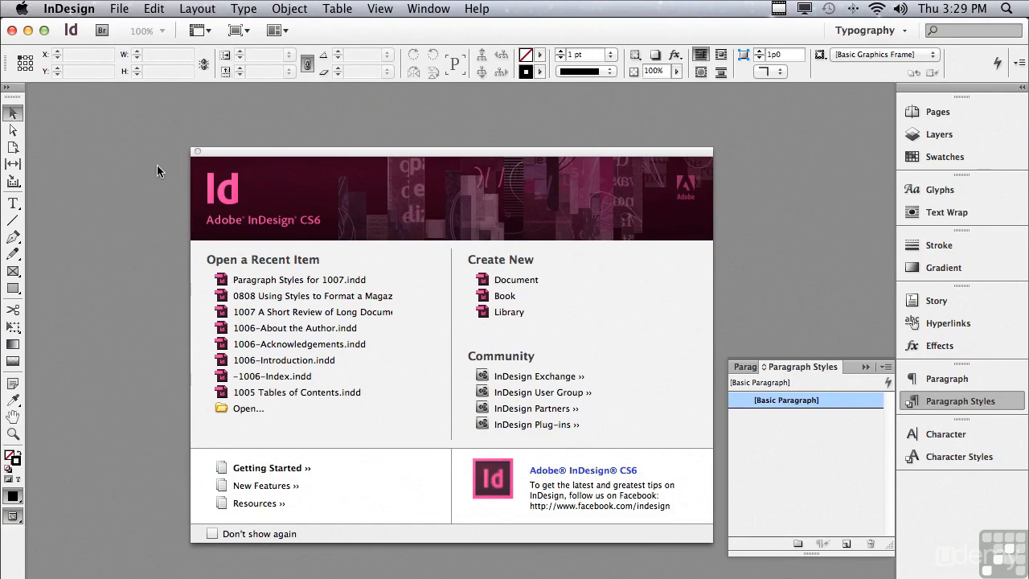
- Switch to TextEdit to view the formatting in A Short Review of Long Documents.rtf, and return to InDesign
{"action": "key", "text": "super+Tab"}
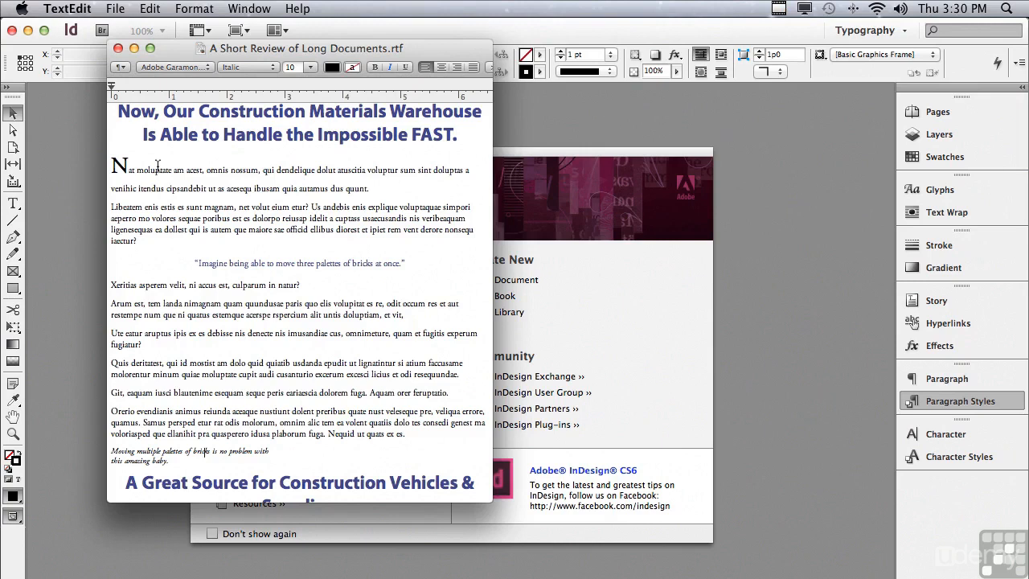
{"action": "key", "text": "super+Tab"}
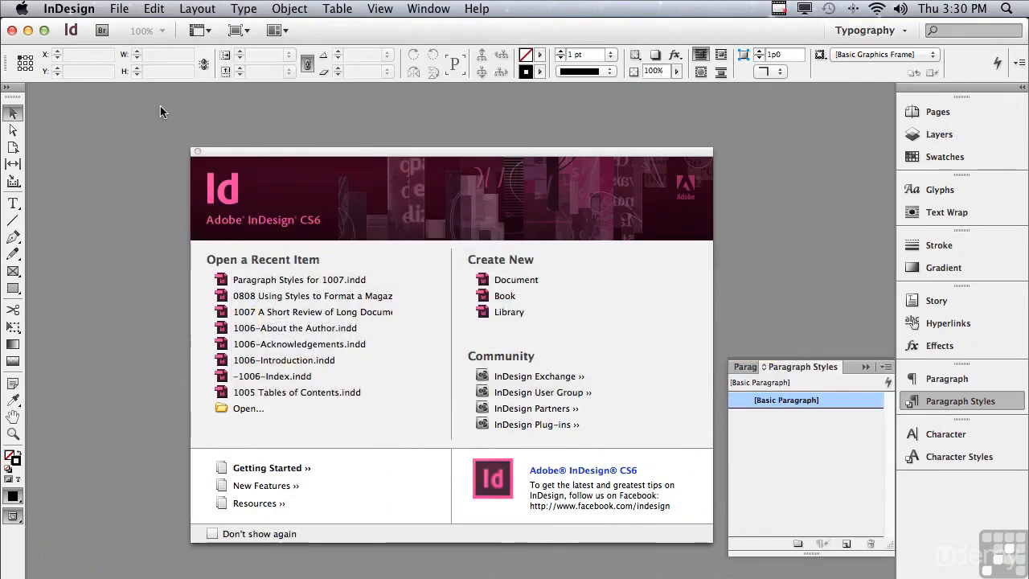
- Create a new one-page Letter print document with Facing Pages off and Primary Text Frame on
{"action": "left_click", "coordinate": [117, 9]}
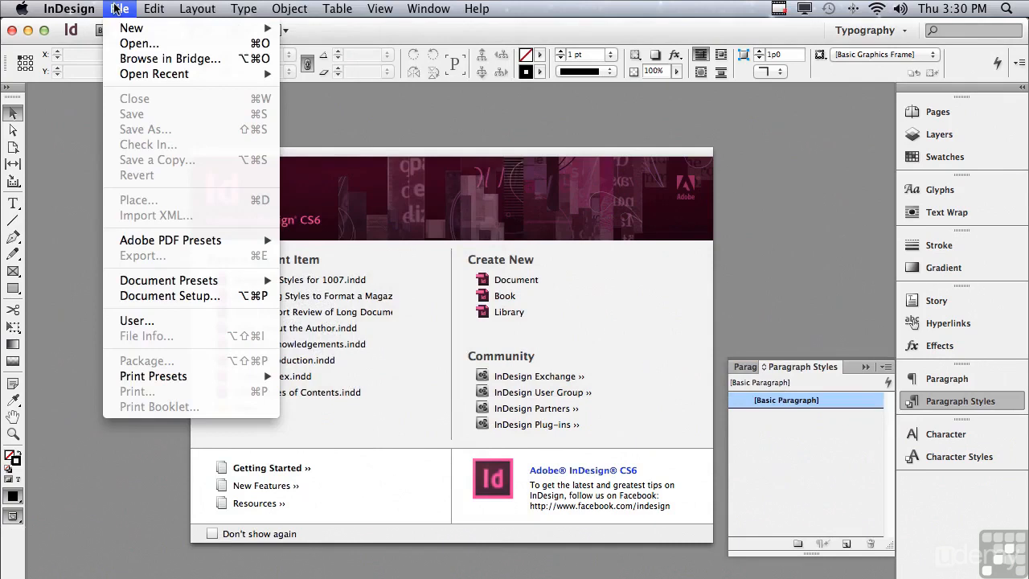
{"action": "mouse_move", "coordinate": [123, 30]}
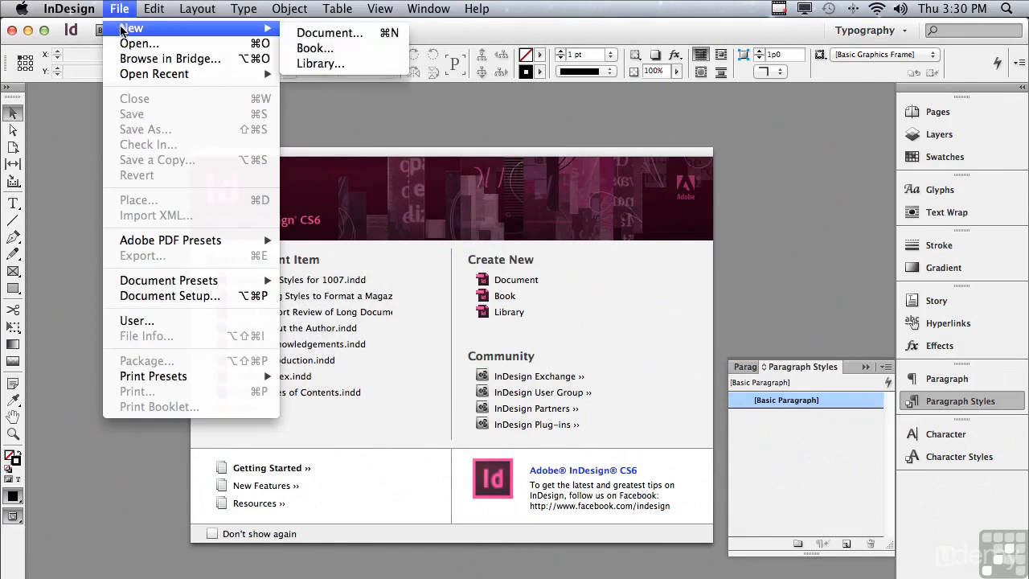
{"action": "left_click", "coordinate": [302, 37]}
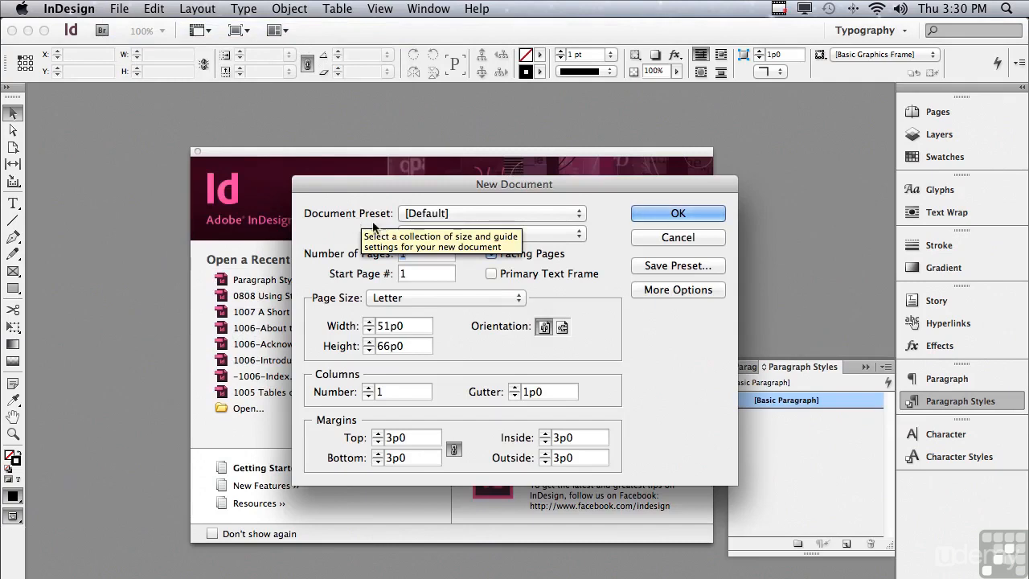
{"action": "left_click", "coordinate": [492, 254]}
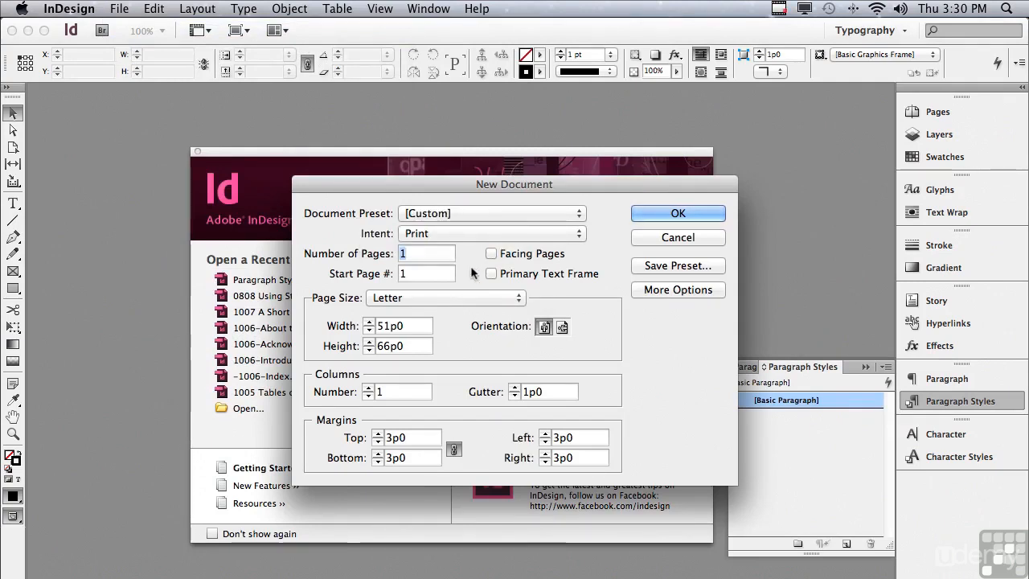
{"action": "left_click", "coordinate": [490, 273]}
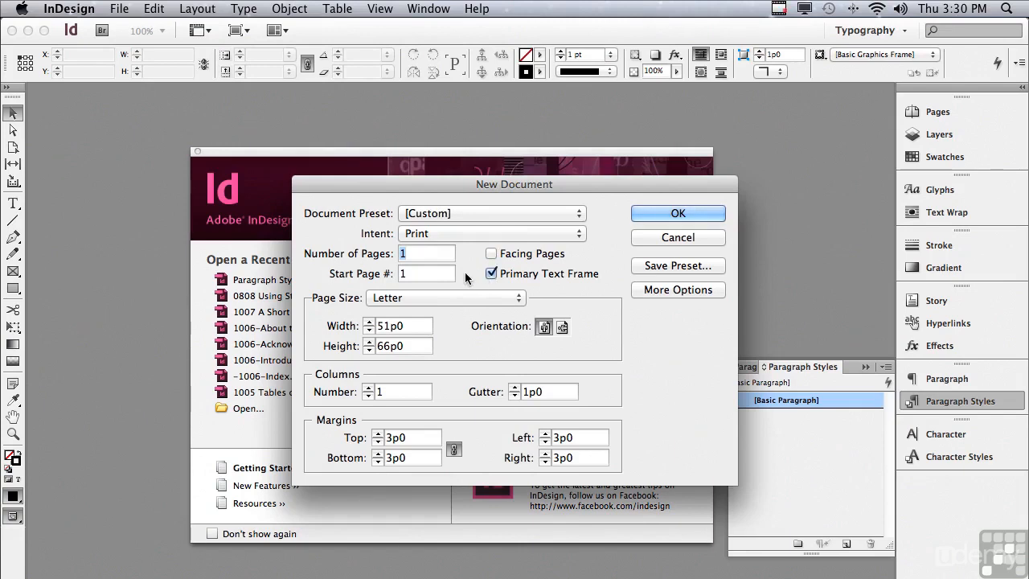
{"action": "left_click", "coordinate": [650, 216]}
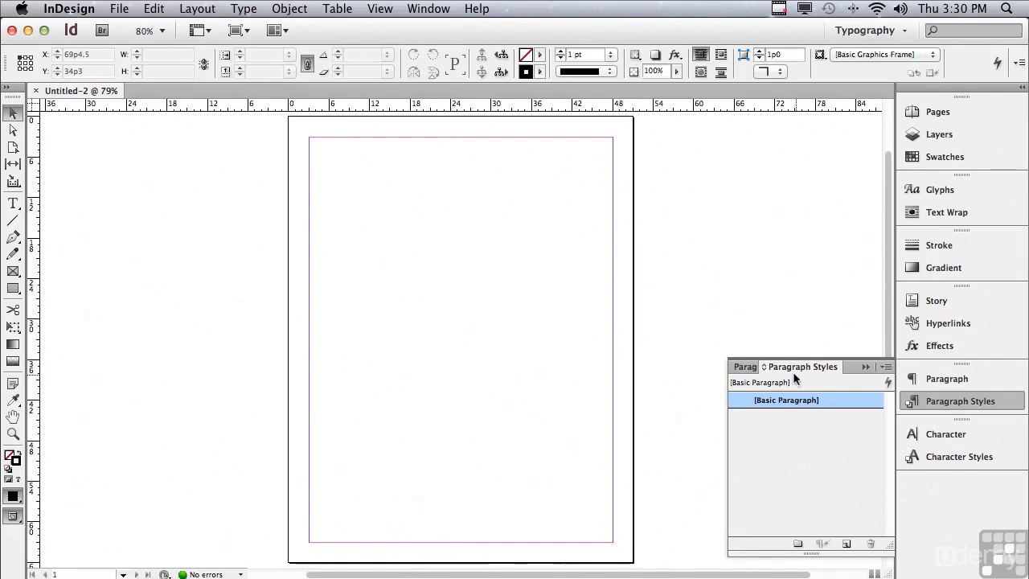
- Load all text styles from Paragraph Styles for 1007.indd, keeping every incoming style and the incoming definition for conflicts
{"action": "left_click", "coordinate": [885, 367]}
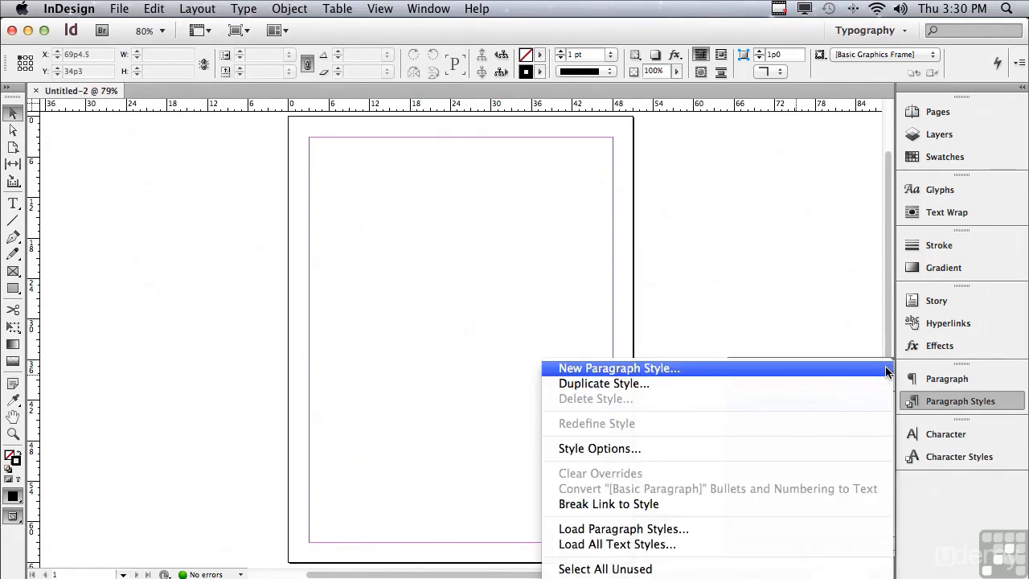
{"action": "left_click", "coordinate": [809, 546]}
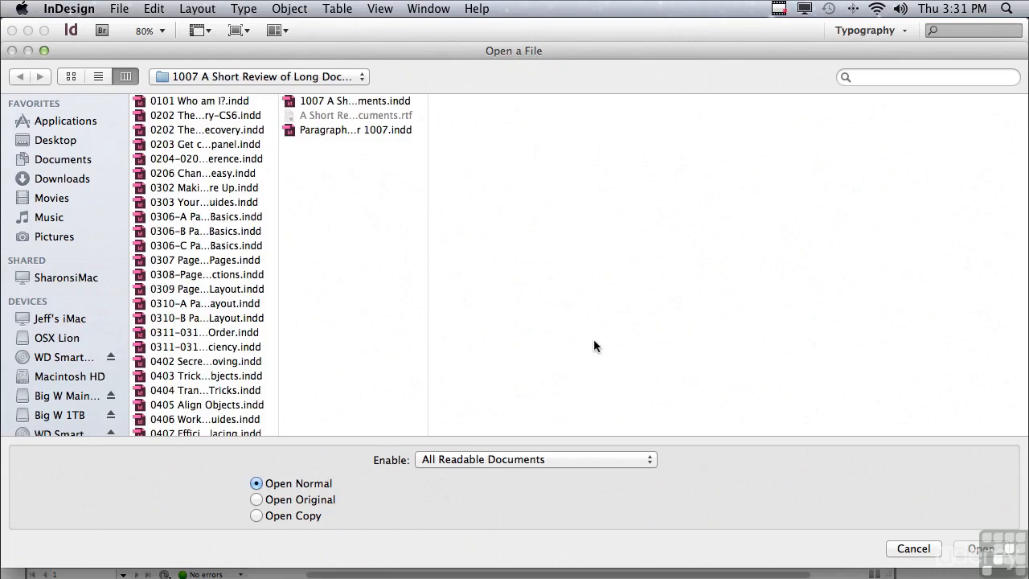
{"action": "left_click", "coordinate": [307, 129]}
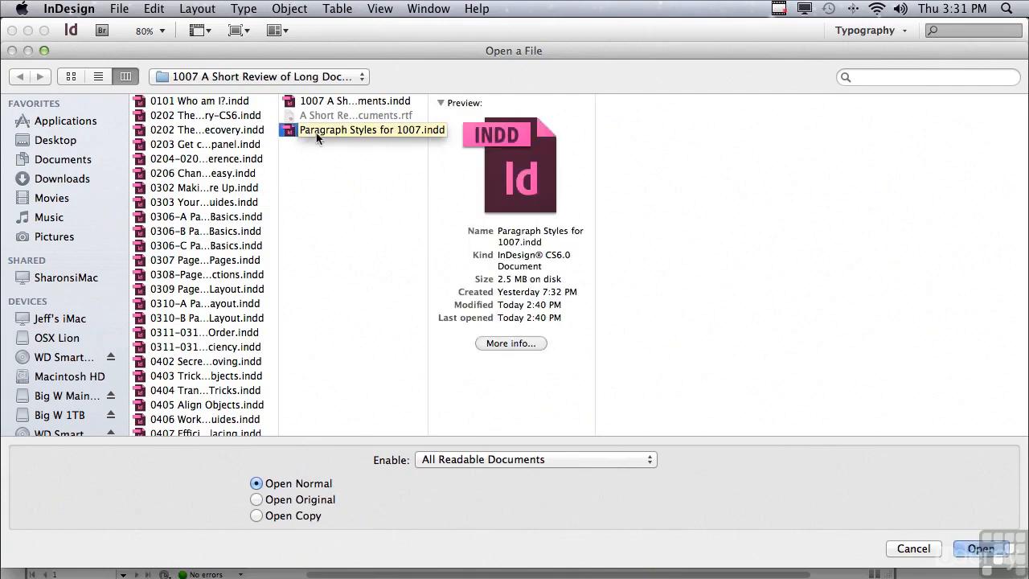
{"action": "left_click", "coordinate": [973, 548]}
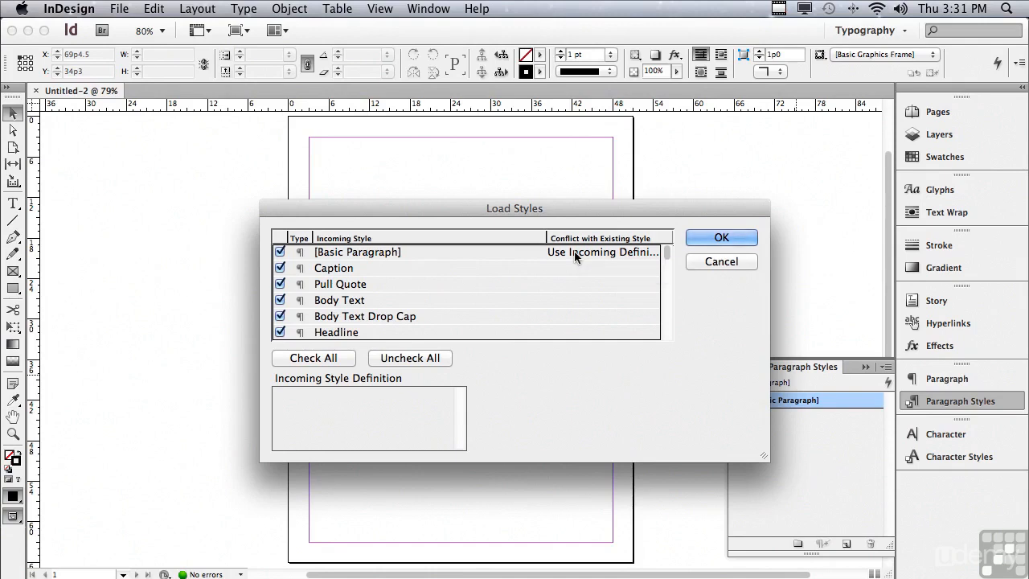
{"action": "left_click", "coordinate": [702, 237]}
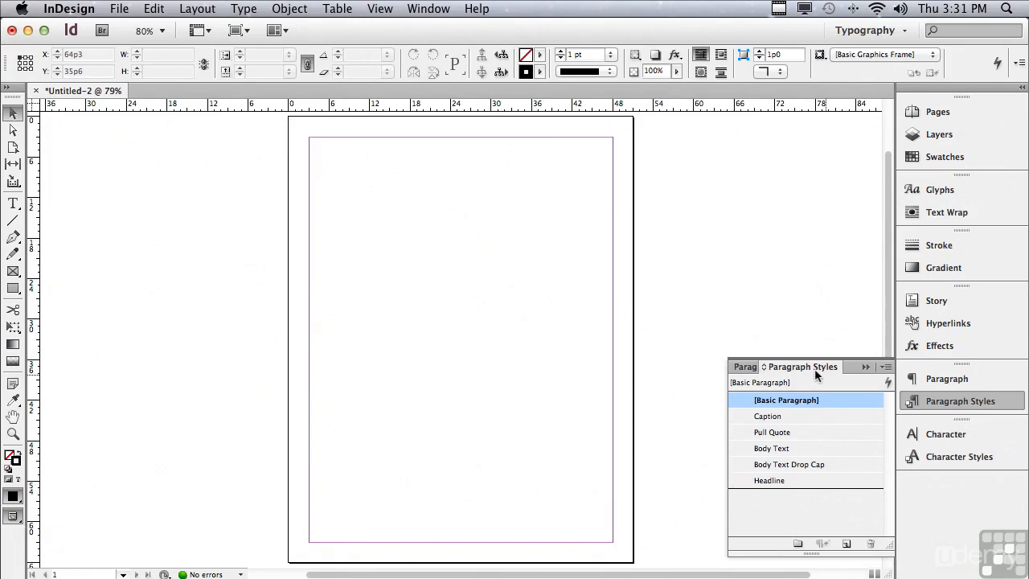
- Detach the paragraph styles list so it floats beside the page, and sort the styles by name
{"action": "left_click_drag", "start_coordinate": [815, 372], "coordinate": [748, 149]}
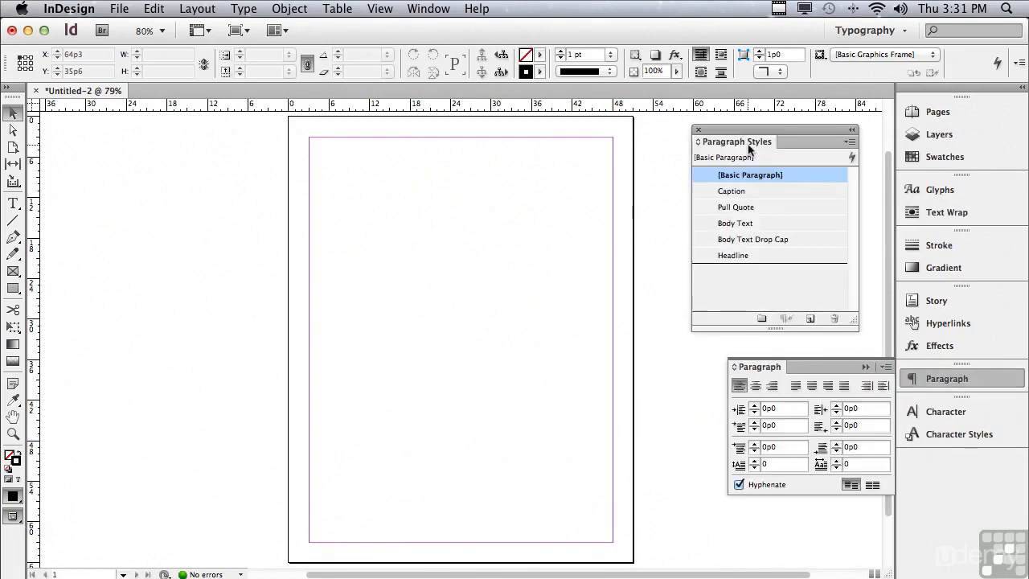
{"action": "left_click", "coordinate": [849, 143]}
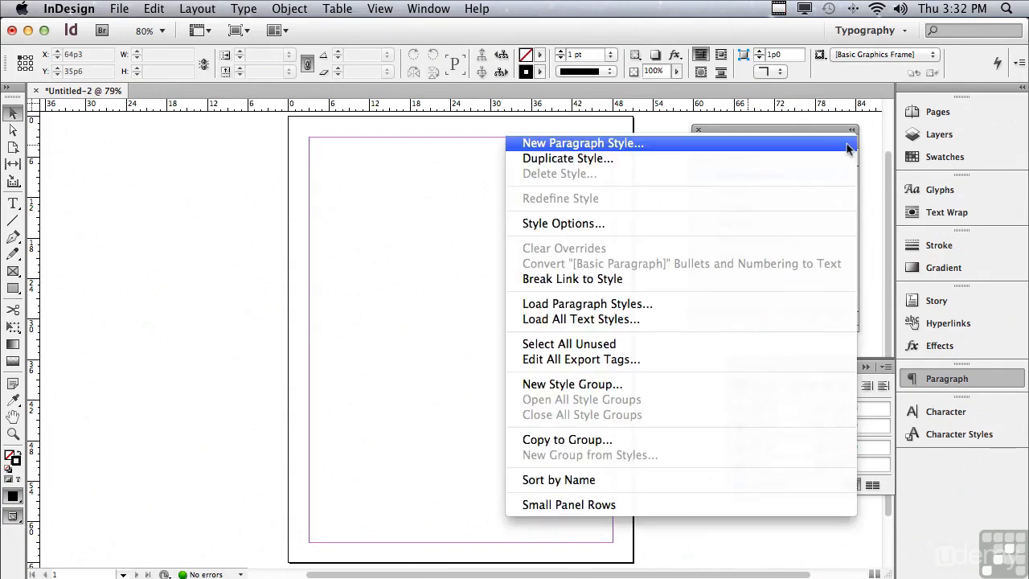
{"action": "left_click", "coordinate": [716, 478]}
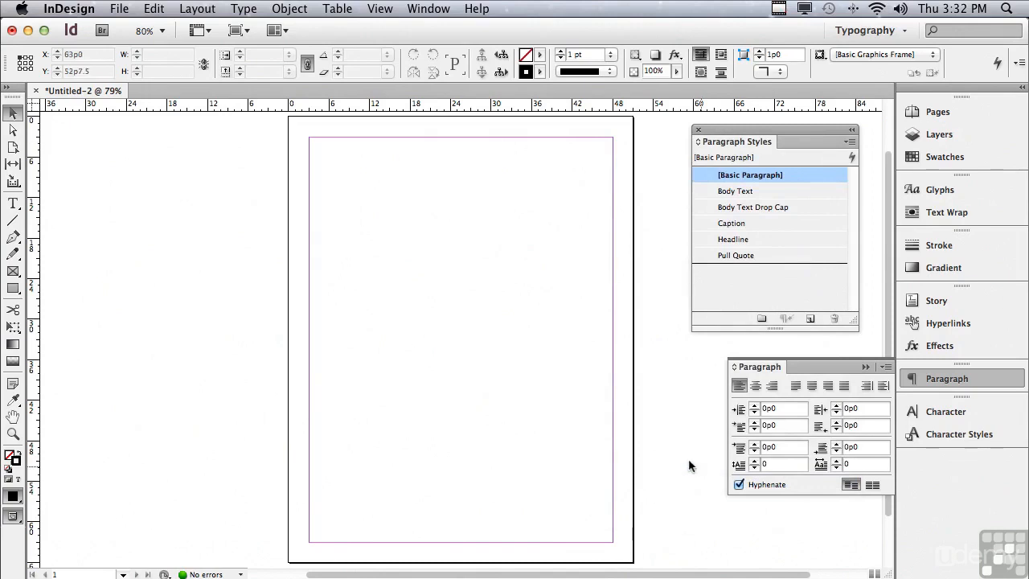
- Place A Short Review of Long Documents.rtf into the page's primary text frame, removing styles and formatting from text and tables on import
{"action": "left_click", "coordinate": [116, 9]}
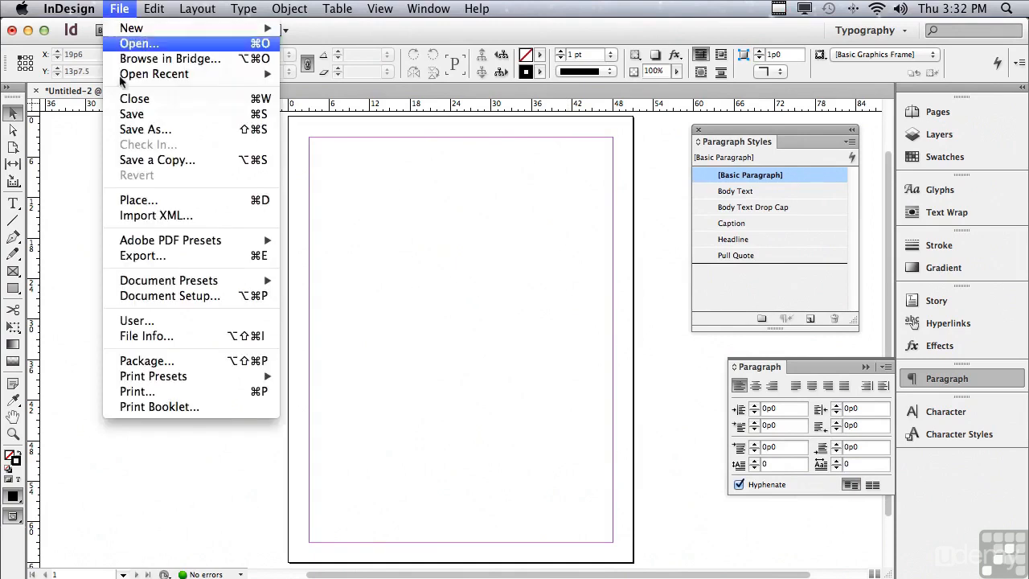
{"action": "left_click", "coordinate": [141, 200]}
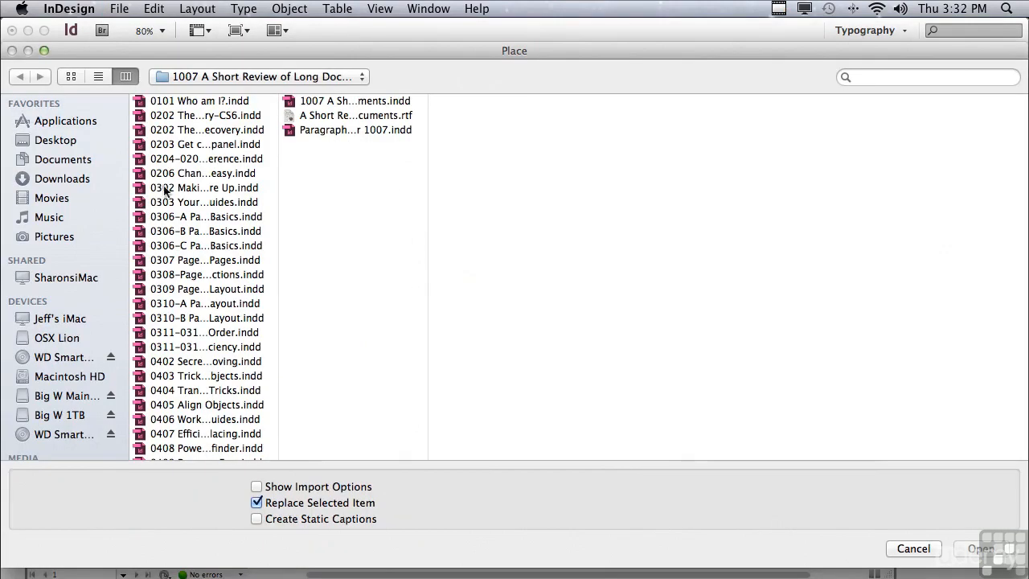
{"action": "left_click", "coordinate": [334, 117]}
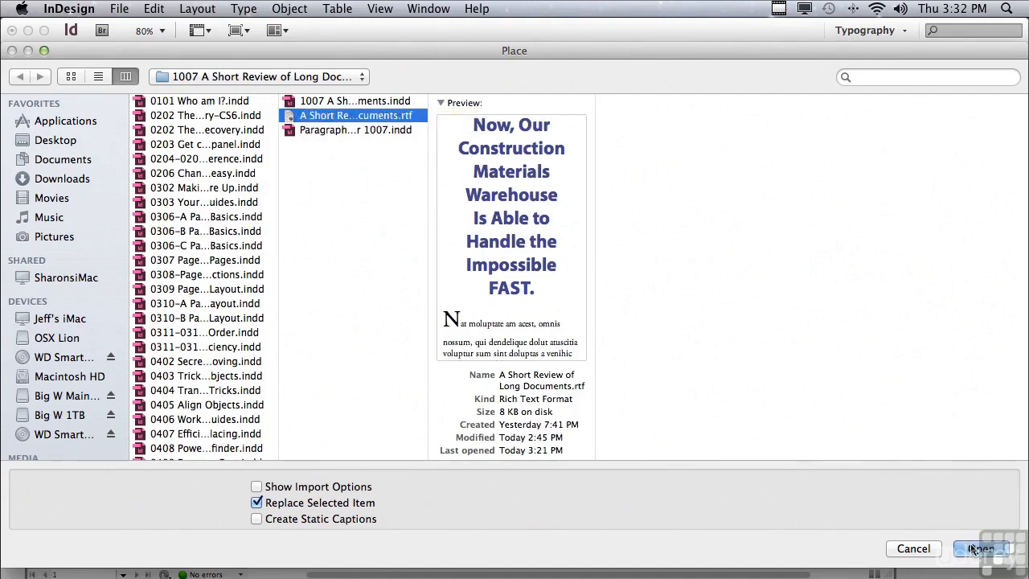
{"action": "key", "text": "shift"}
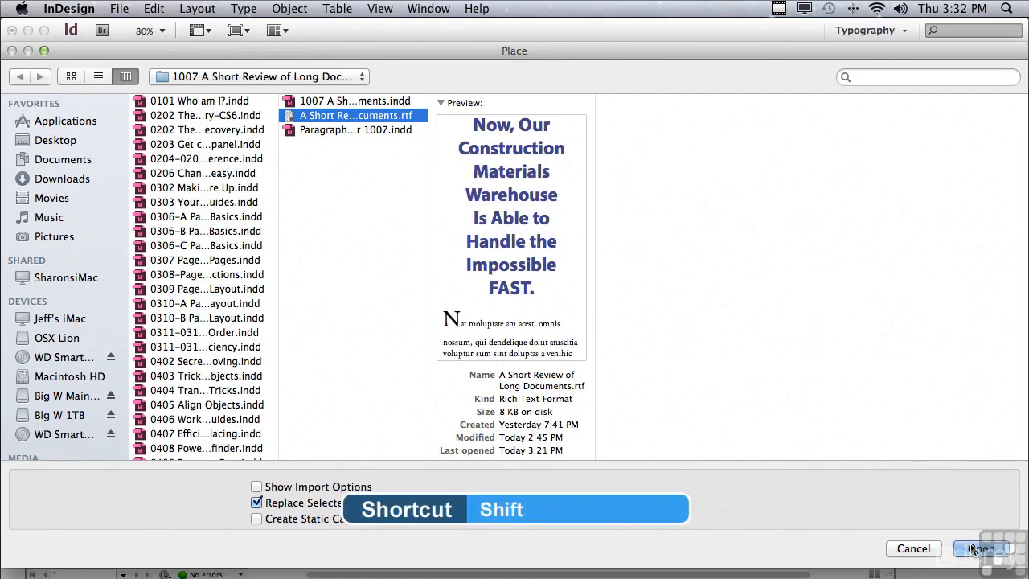
{"action": "left_click", "coordinate": [974, 548], "text": "shift"}
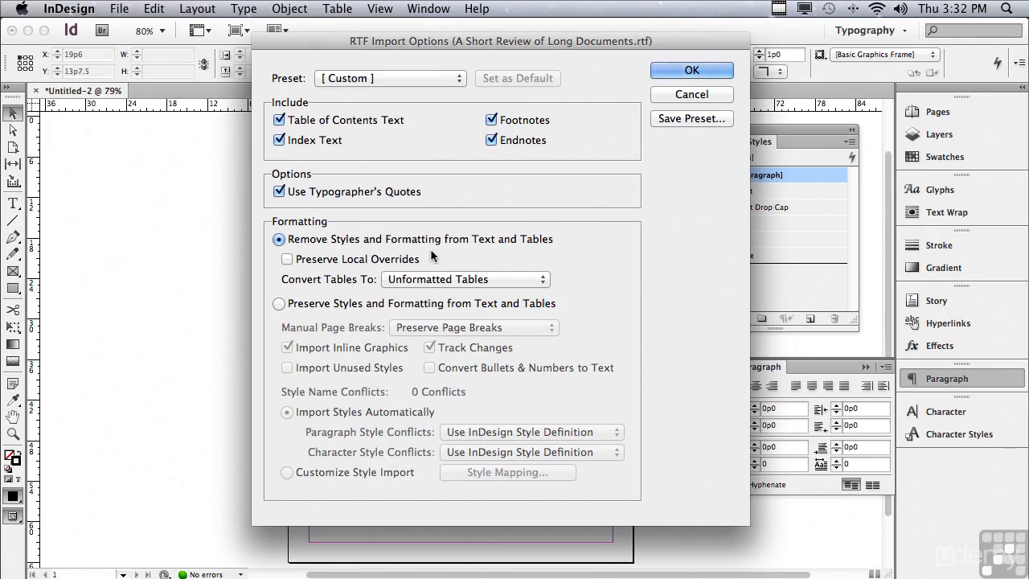
{"action": "left_click", "coordinate": [687, 70]}
{"action": "left_click", "coordinate": [415, 219]}
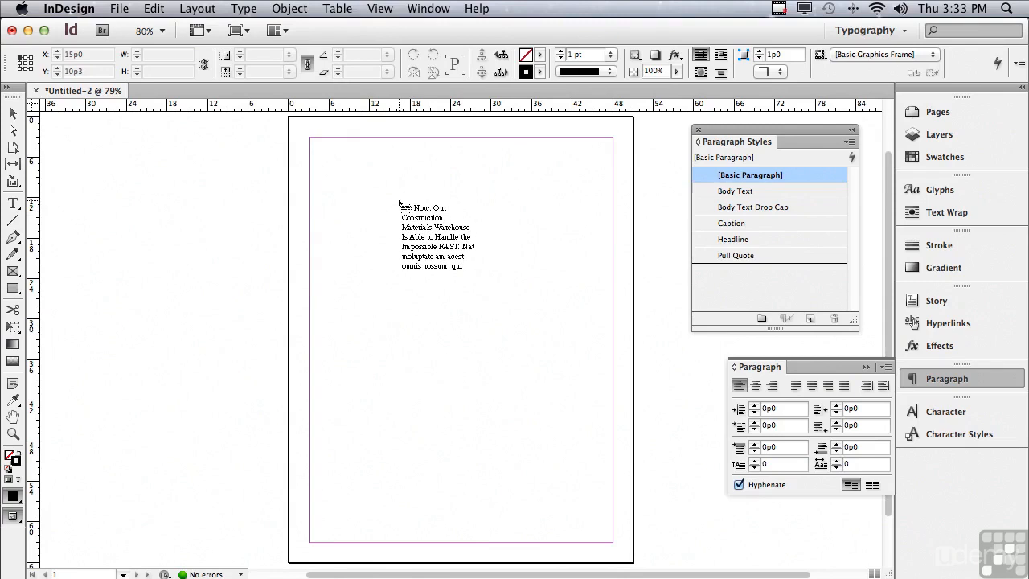
{"action": "left_click", "coordinate": [400, 202]}
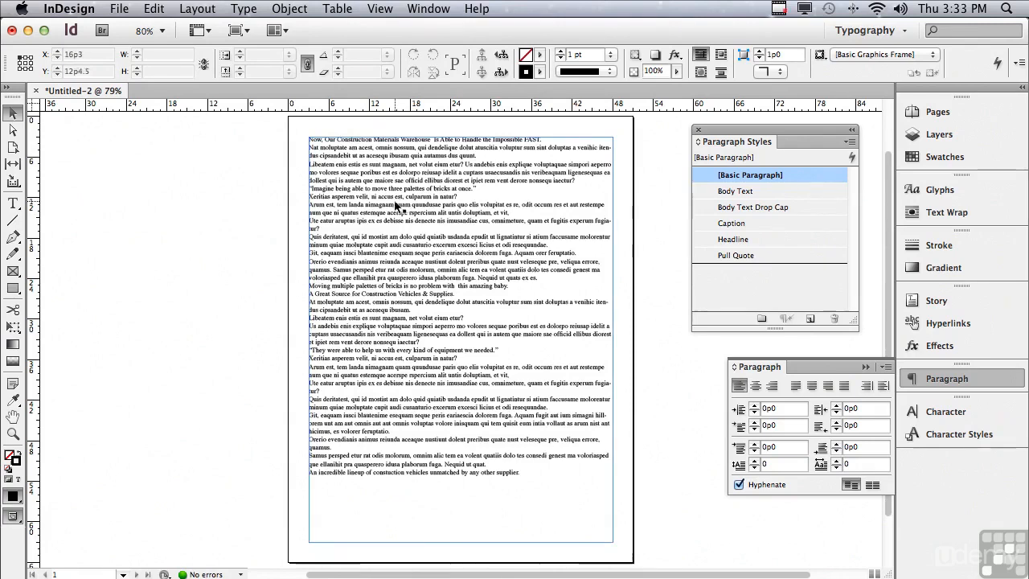
- Show hidden characters and apply the Body Text paragraph style to all the placed text
{"action": "left_click", "coordinate": [199, 34]}
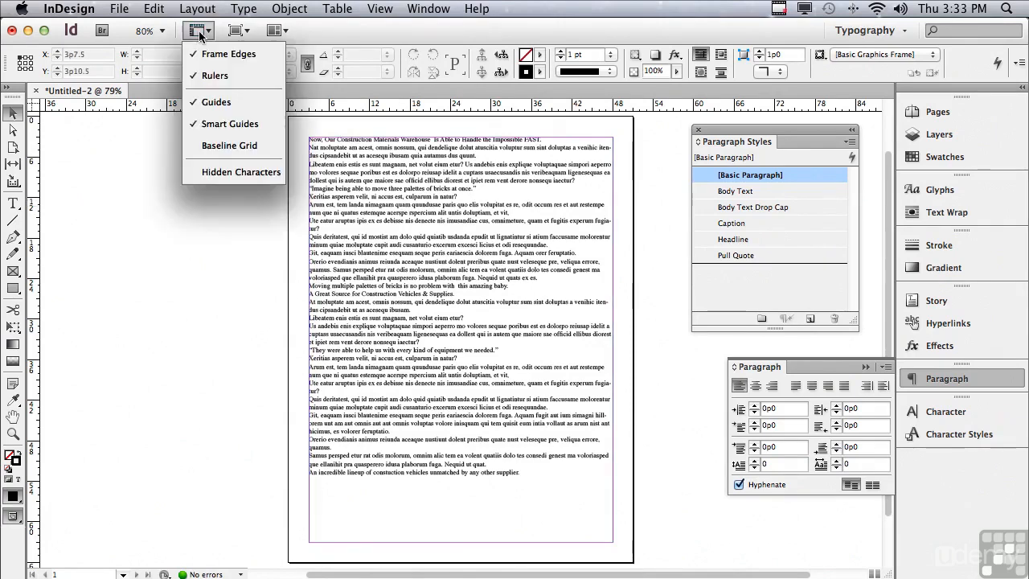
{"action": "left_click", "coordinate": [221, 174]}
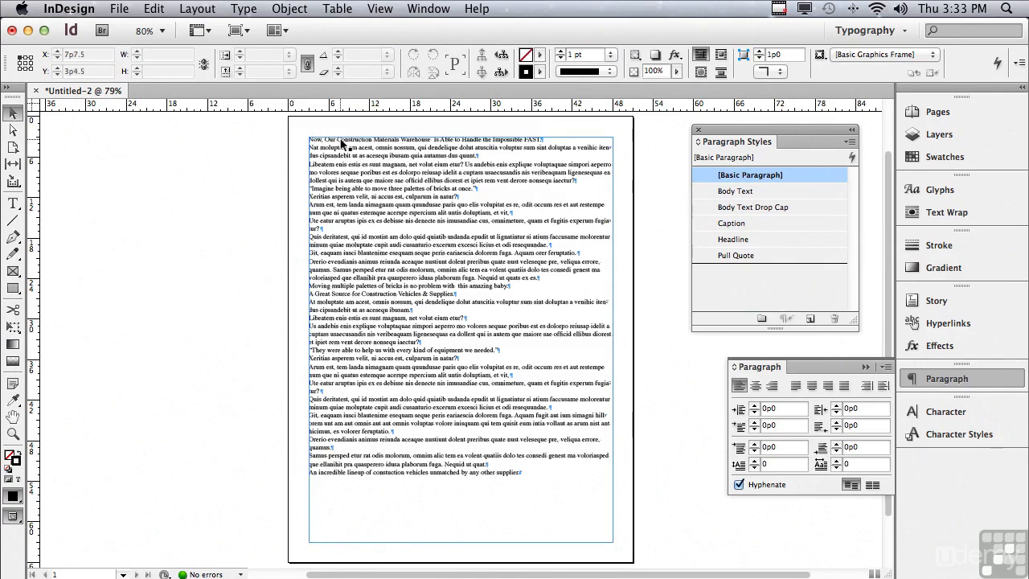
{"action": "double_click", "coordinate": [341, 143]}
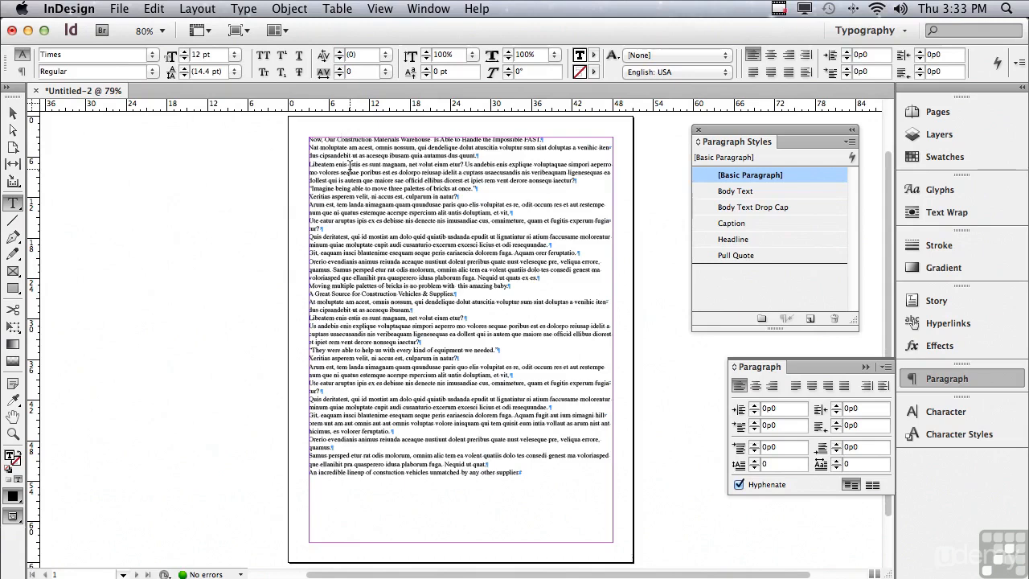
{"action": "key", "text": "super"}
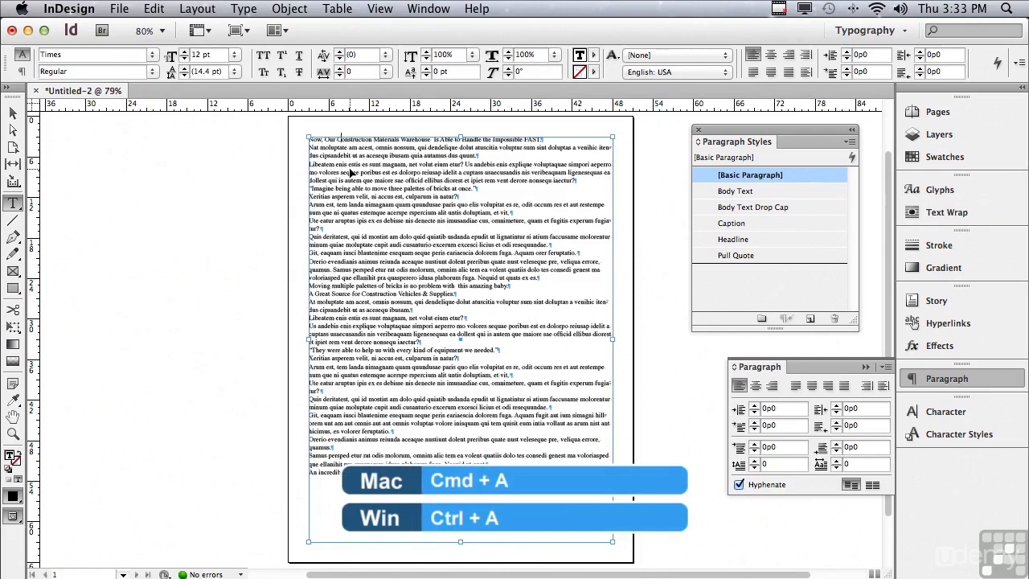
{"action": "key", "text": "super+a"}
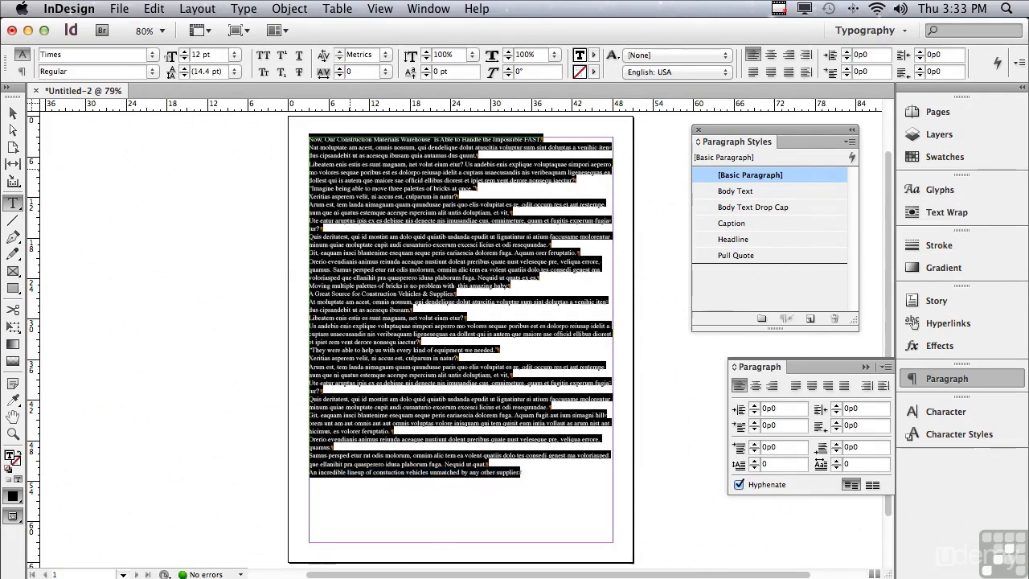
{"action": "left_click", "coordinate": [721, 192]}
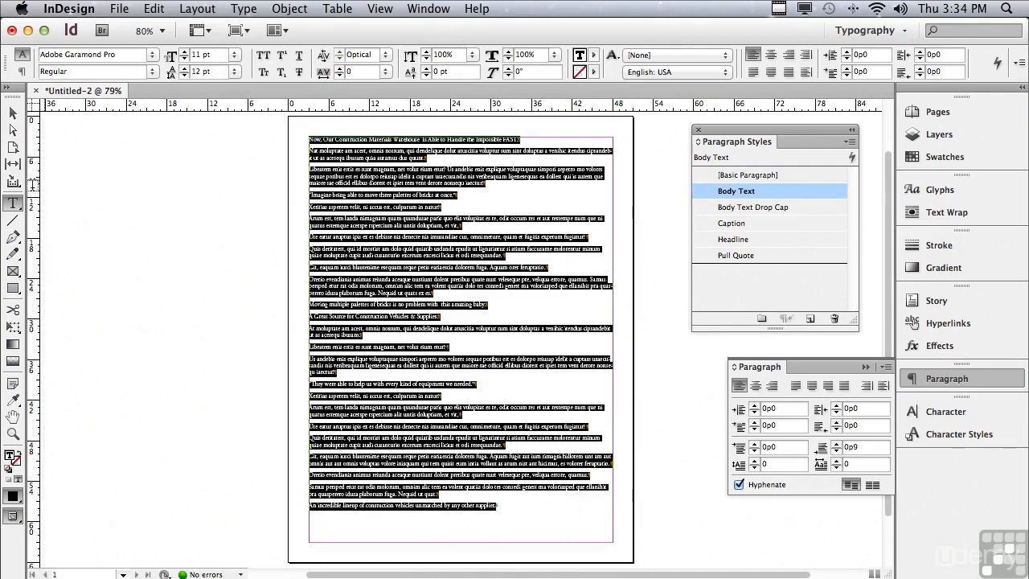
- Apply the Headline style to the opening title line and Body Text Drop Cap to the paragraph directly beneath it
{"action": "left_click", "coordinate": [12, 434]}
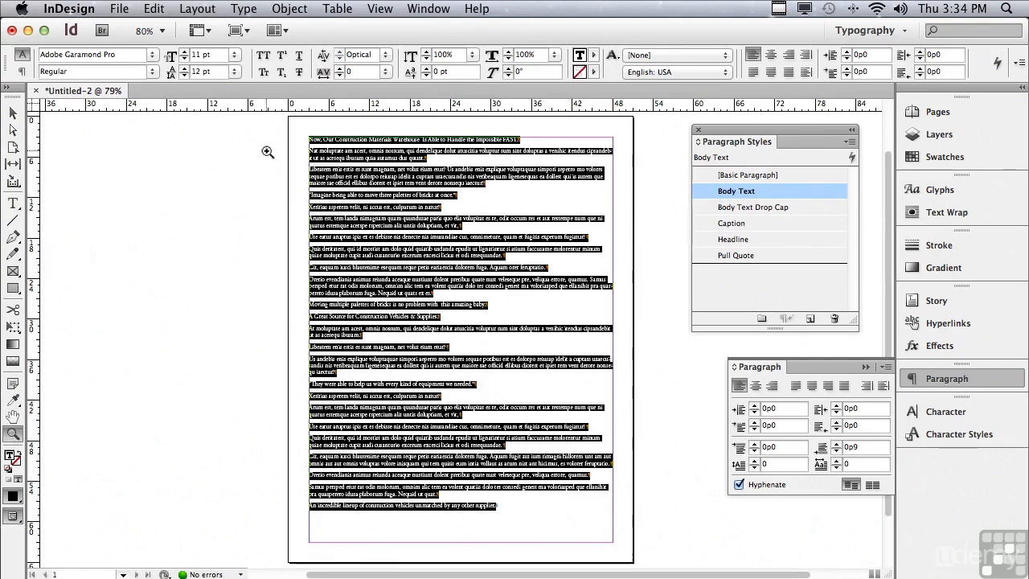
{"action": "left_click_drag", "start_coordinate": [282, 114], "coordinate": [795, 310]}
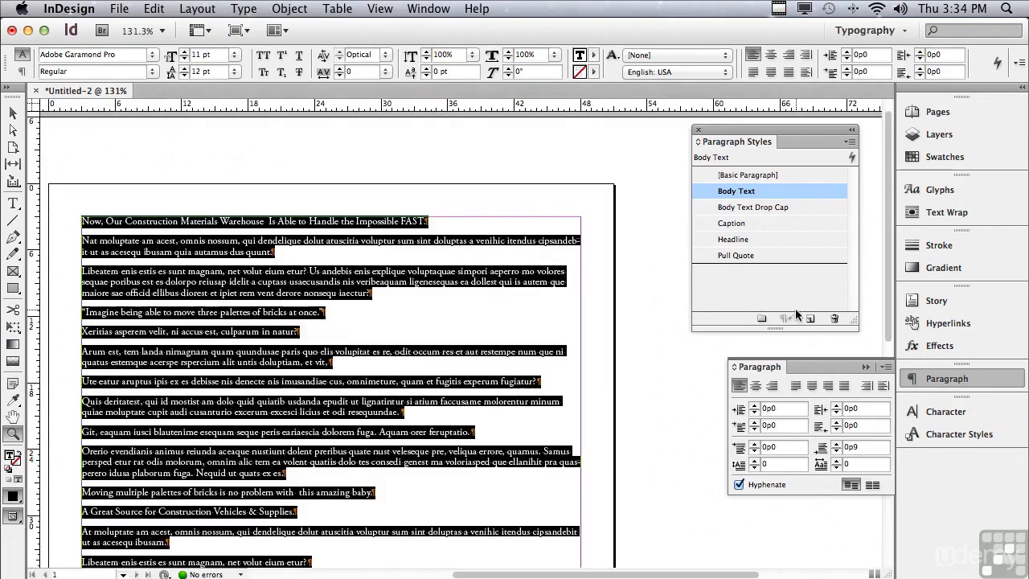
{"action": "left_click", "coordinate": [14, 207]}
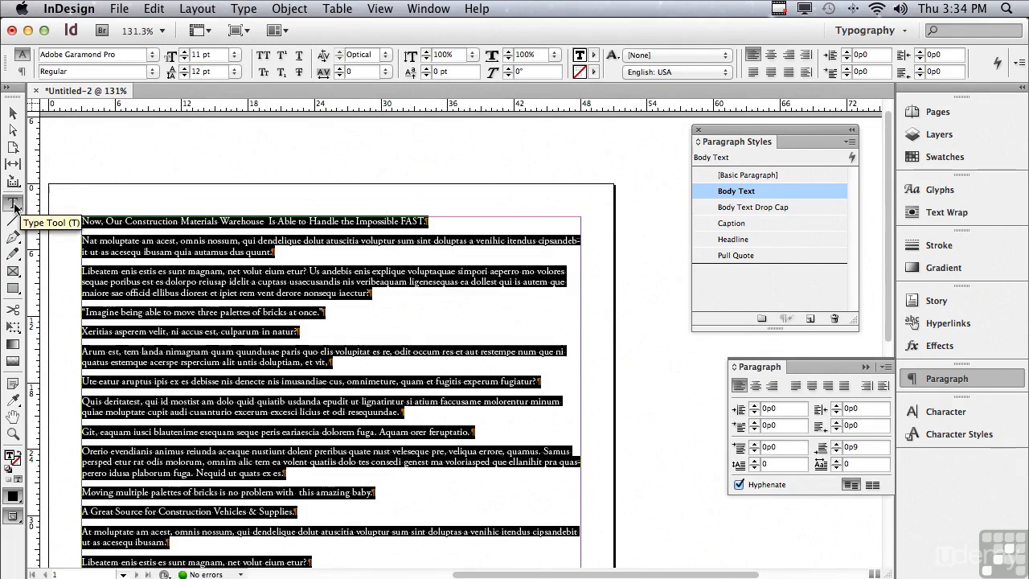
{"action": "left_click", "coordinate": [133, 220]}
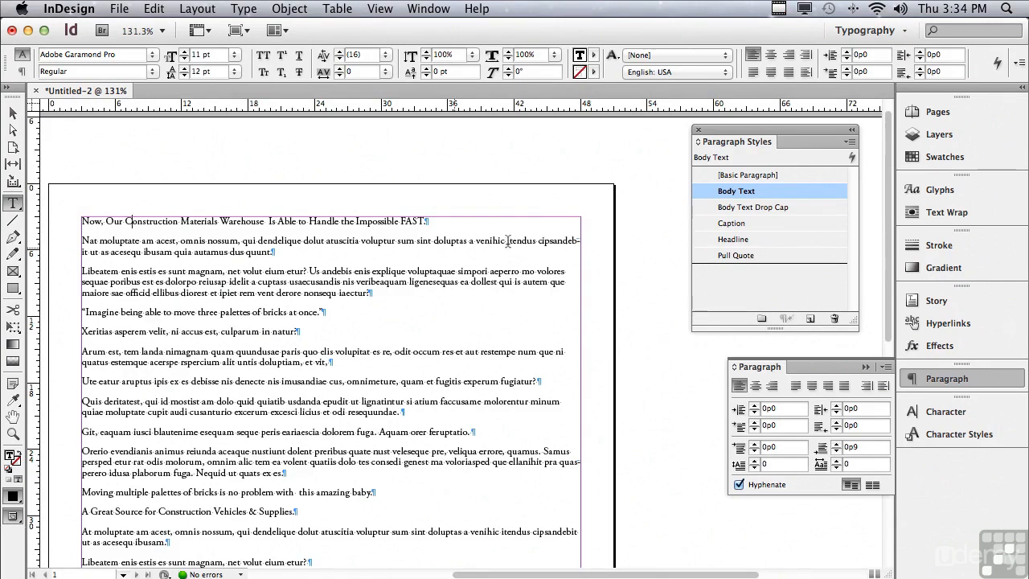
{"action": "left_click", "coordinate": [733, 238]}
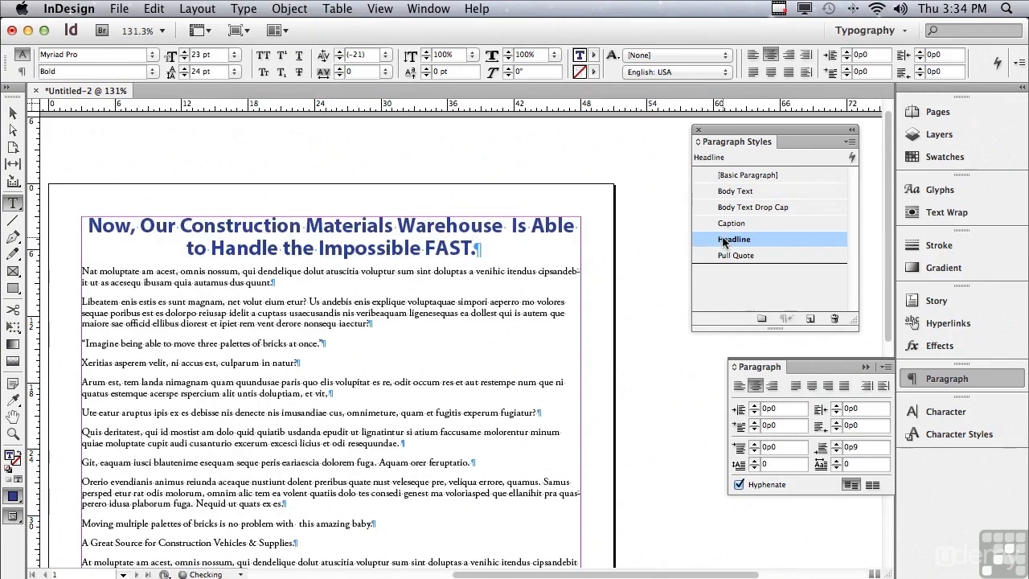
{"action": "left_click", "coordinate": [153, 271]}
{"action": "left_click", "coordinate": [739, 207]}
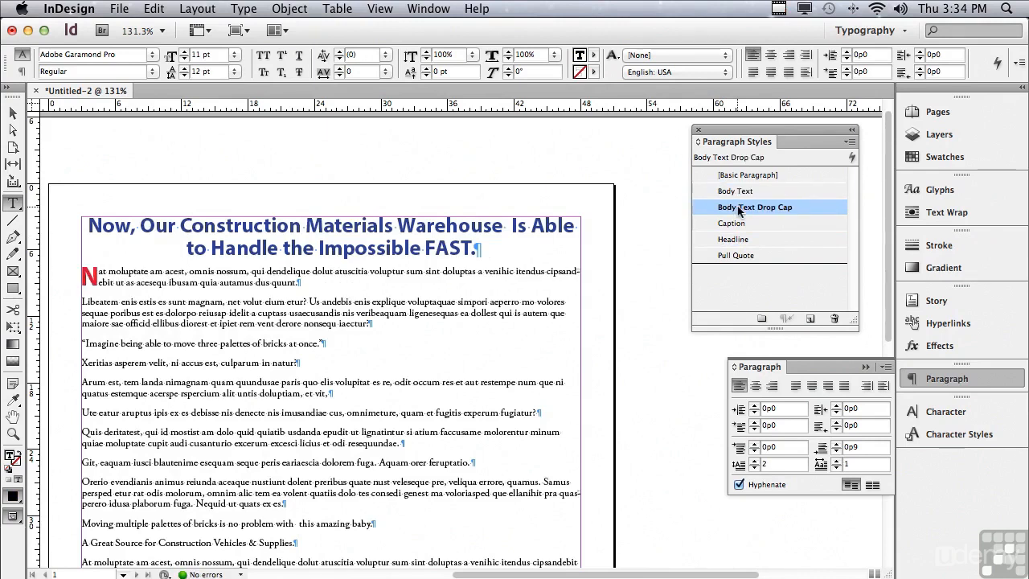
- Apply Pull Quote to the "Imagine being able to move three palettes" line and Caption to the "Moving multiple palettes of bricks" line
{"action": "left_click", "coordinate": [164, 344]}
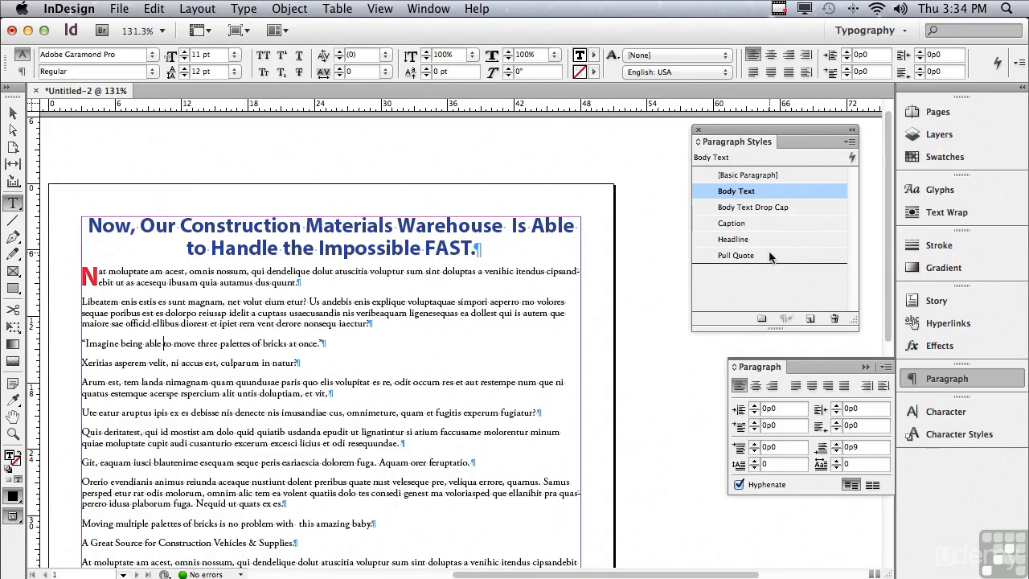
{"action": "left_click", "coordinate": [753, 257]}
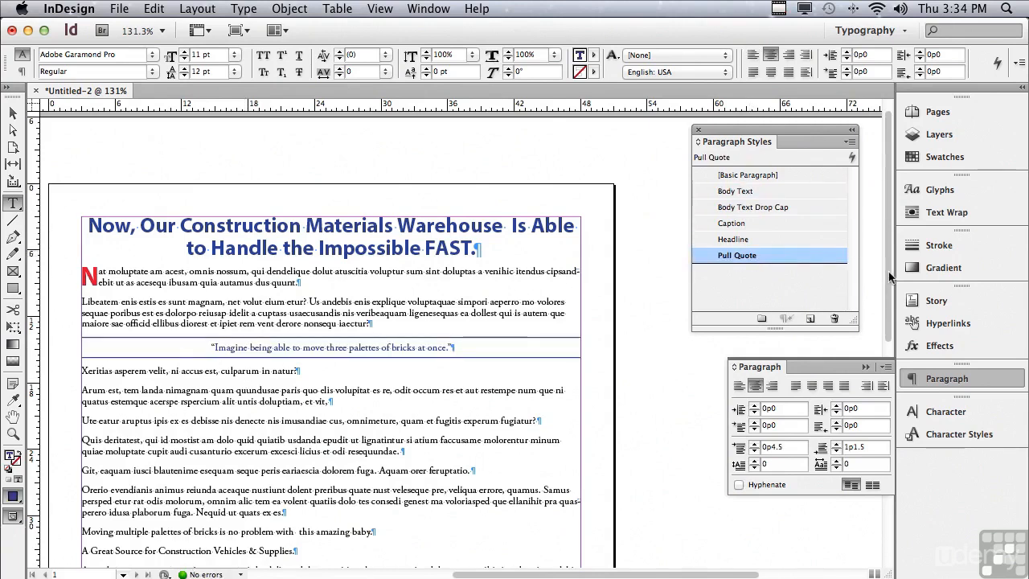
{"action": "scroll", "coordinate": [884, 283], "scroll_direction": "down", "scroll_amount": 1}
{"action": "scroll", "coordinate": [881, 295], "scroll_direction": "down", "scroll_amount": 1}
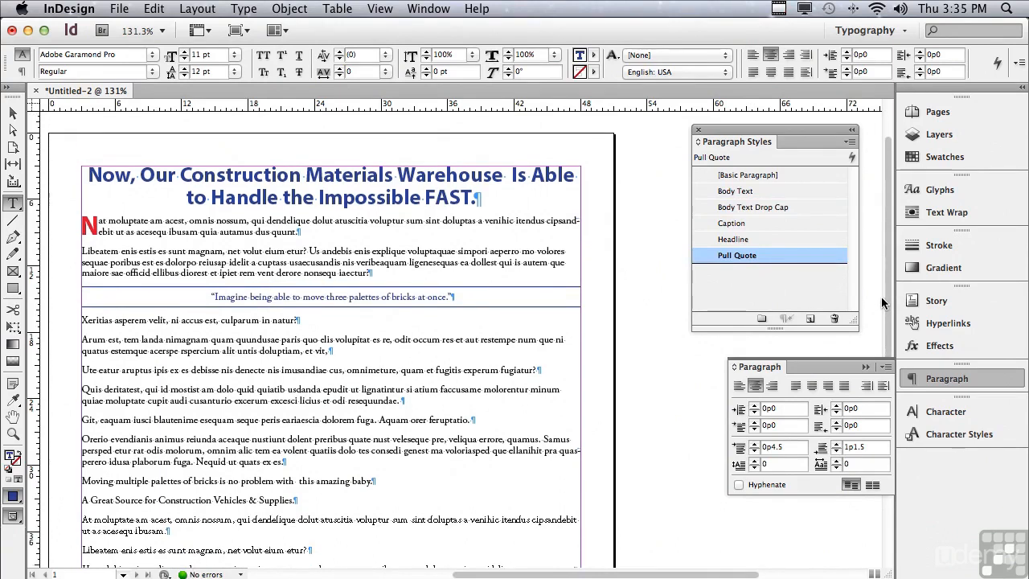
{"action": "scroll", "coordinate": [881, 297], "scroll_direction": "down", "scroll_amount": 3}
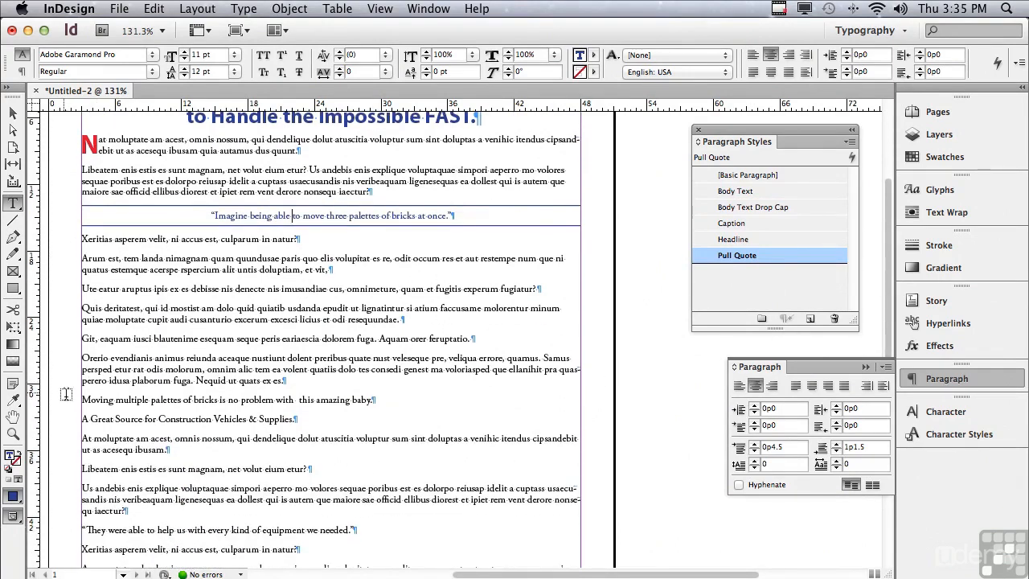
{"action": "left_click", "coordinate": [98, 400]}
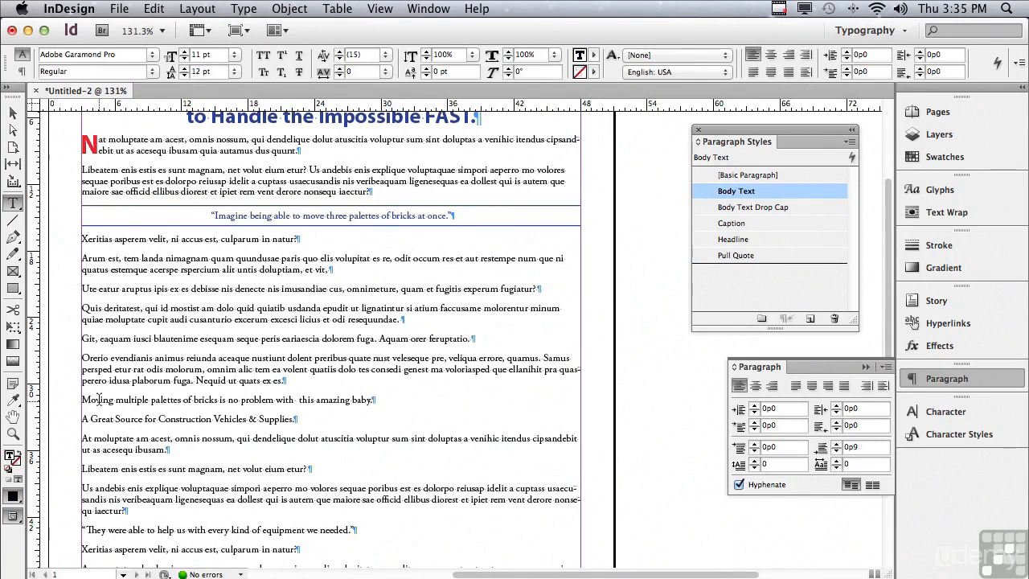
{"action": "left_click", "coordinate": [731, 223]}
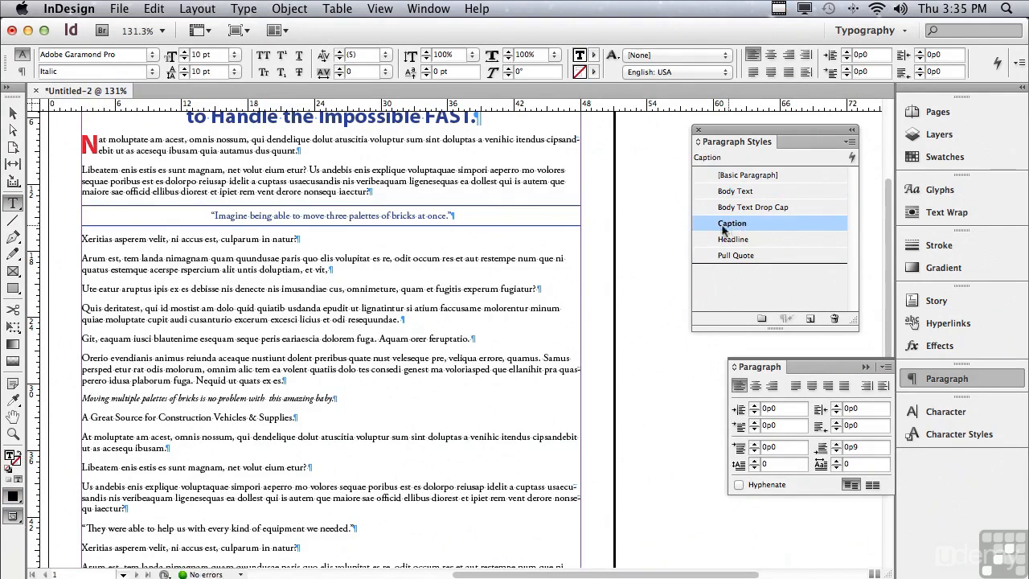
- Apply the Headline style to "A Great Source for Construction Vehicles & Supplies." and Body Text Drop Cap to the paragraph beneath it
{"action": "left_click", "coordinate": [269, 417]}
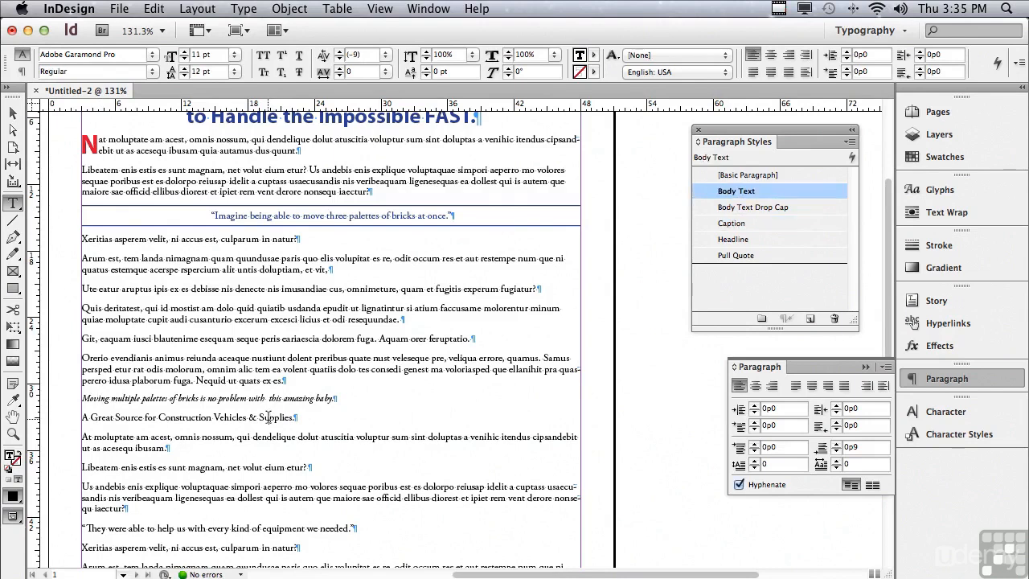
{"action": "left_click", "coordinate": [732, 238]}
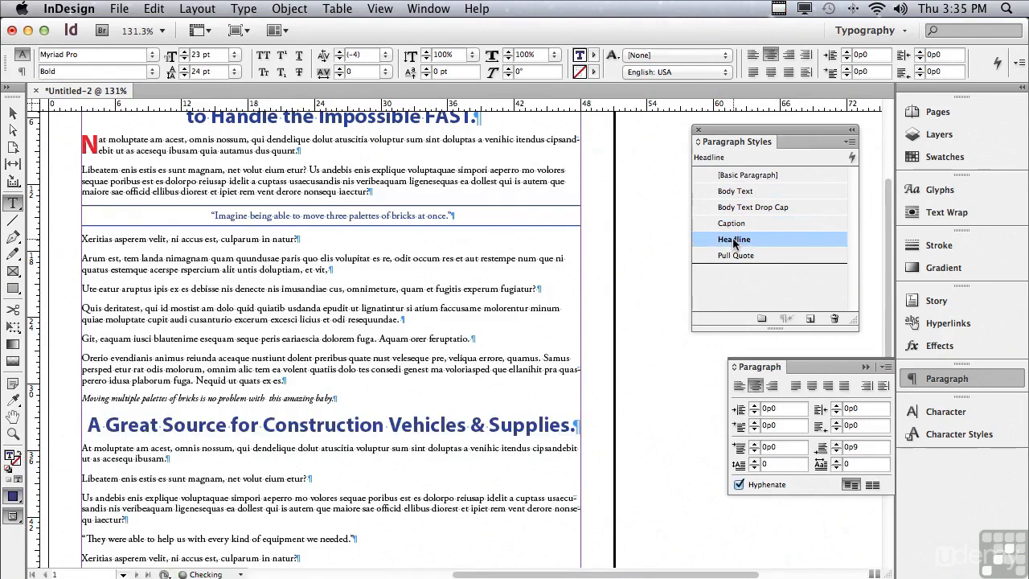
{"action": "left_click", "coordinate": [295, 450]}
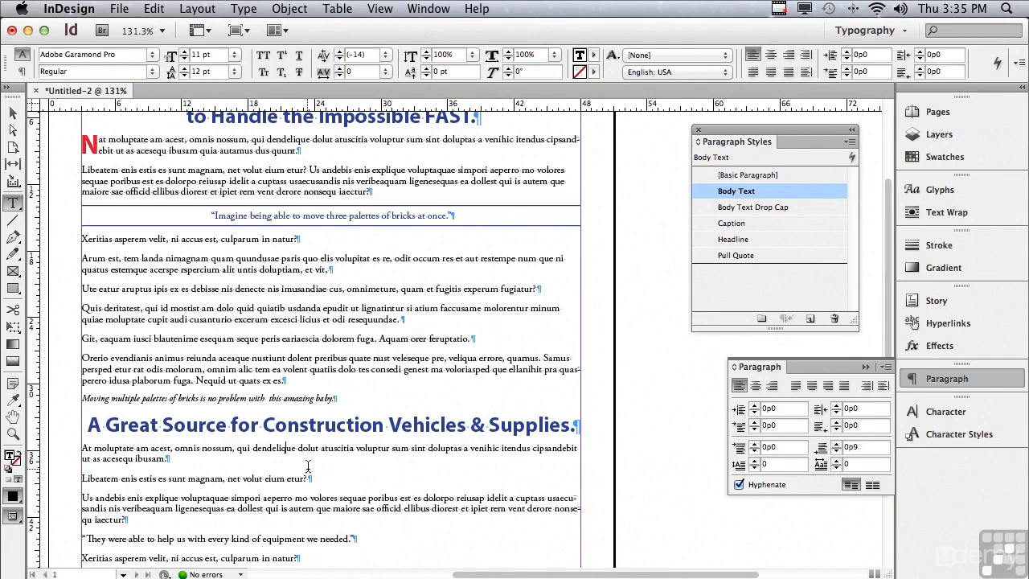
{"action": "left_click", "coordinate": [731, 207]}
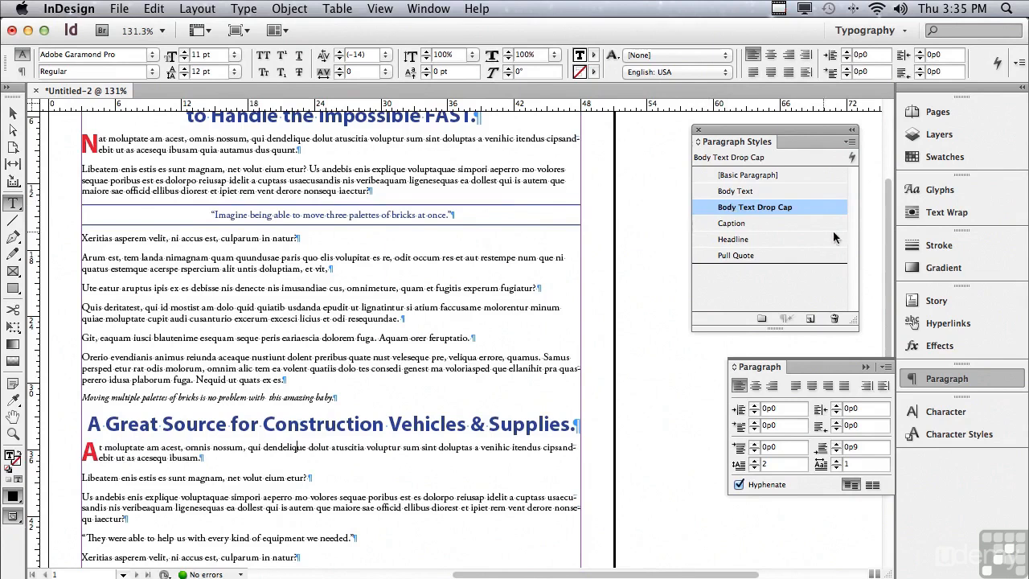
- Apply Pull Quote to the "They were able to help us" line and Caption to the story's last line, "An incredible lineup"
{"action": "scroll", "coordinate": [887, 234], "scroll_direction": "down", "scroll_amount": 5}
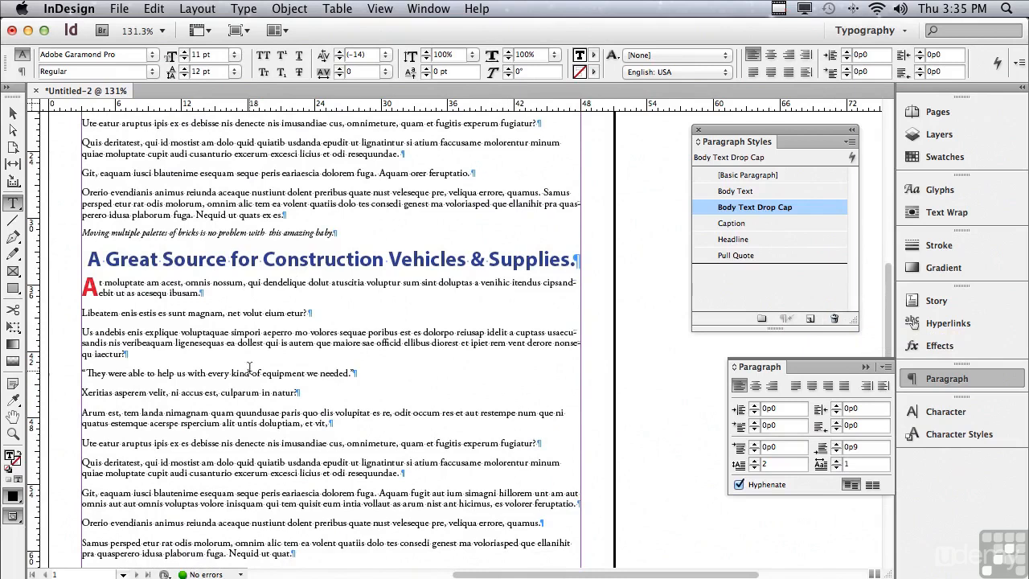
{"action": "left_click", "coordinate": [190, 373]}
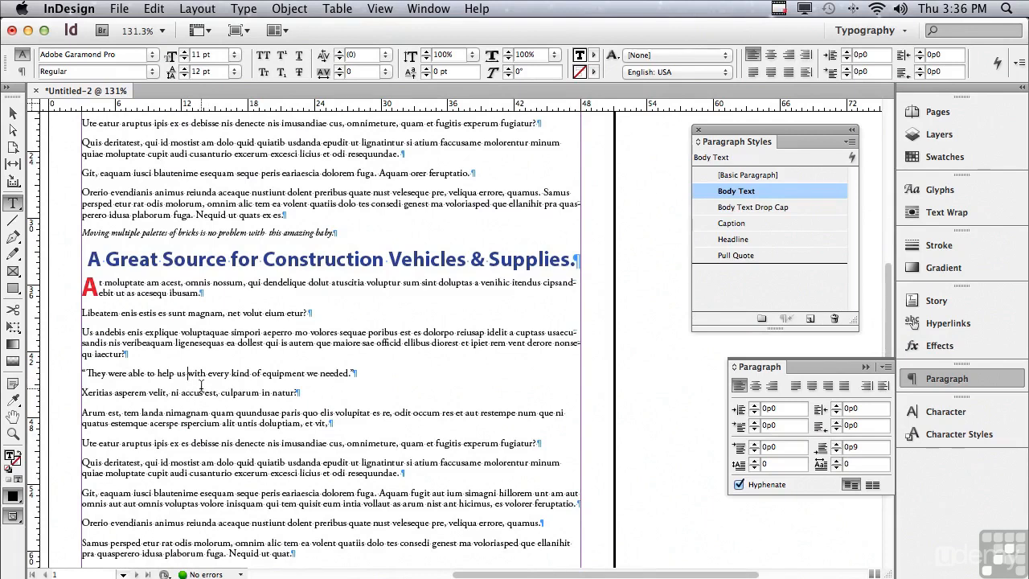
{"action": "left_click", "coordinate": [728, 256]}
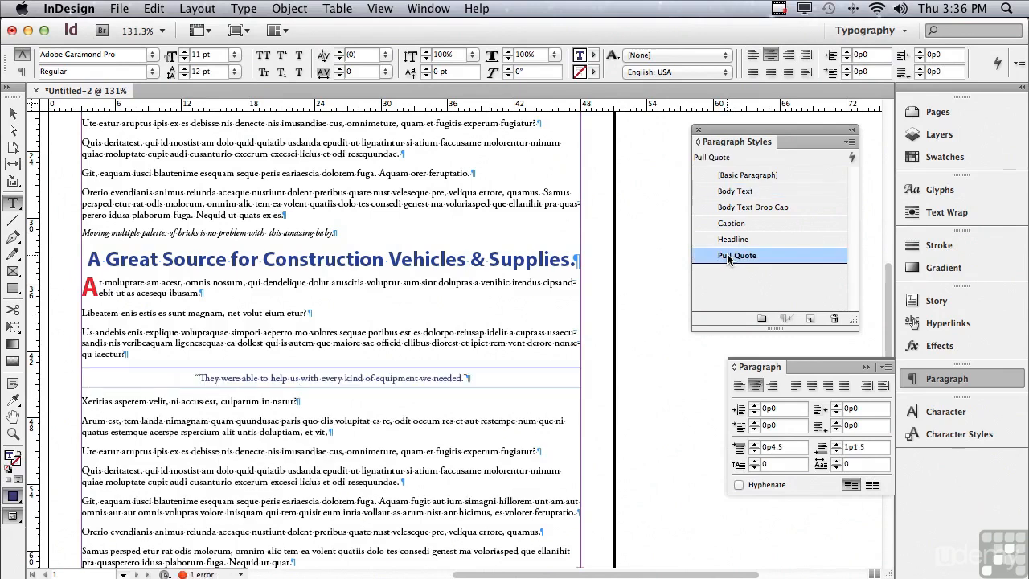
{"action": "scroll", "coordinate": [882, 255], "scroll_direction": "down", "scroll_amount": 5}
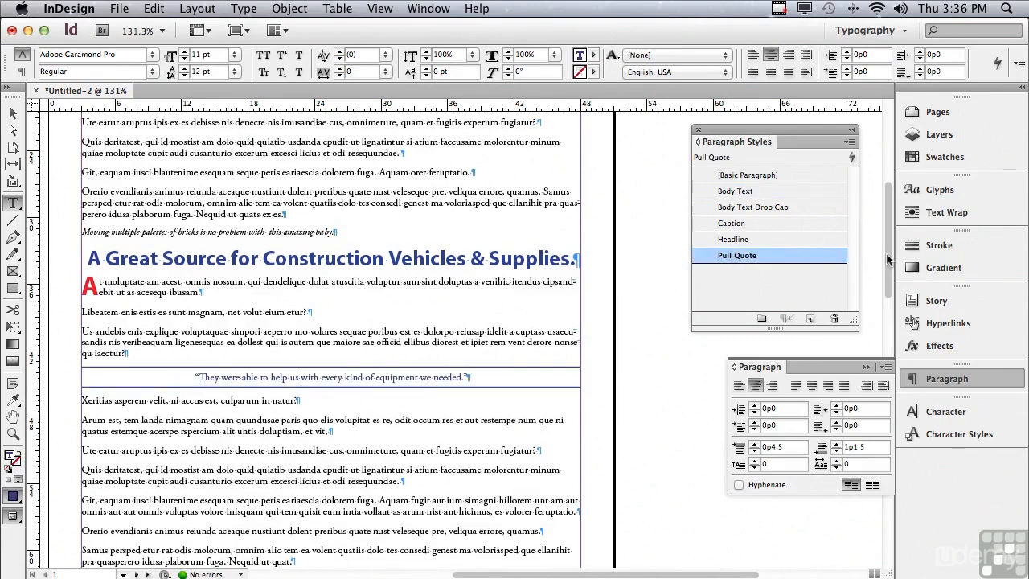
{"action": "scroll", "coordinate": [875, 279], "scroll_direction": "down", "scroll_amount": 15}
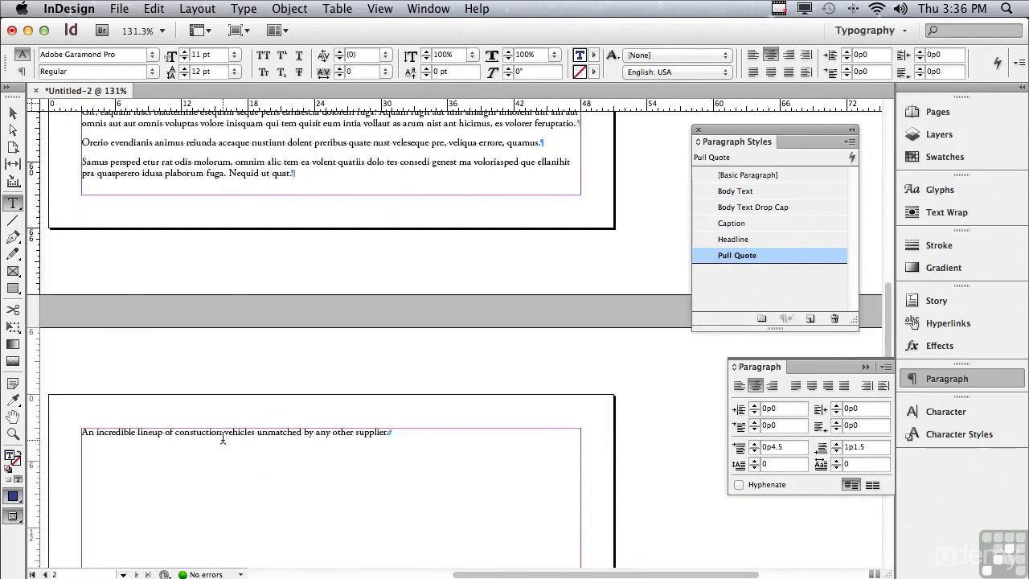
{"action": "left_click", "coordinate": [250, 472]}
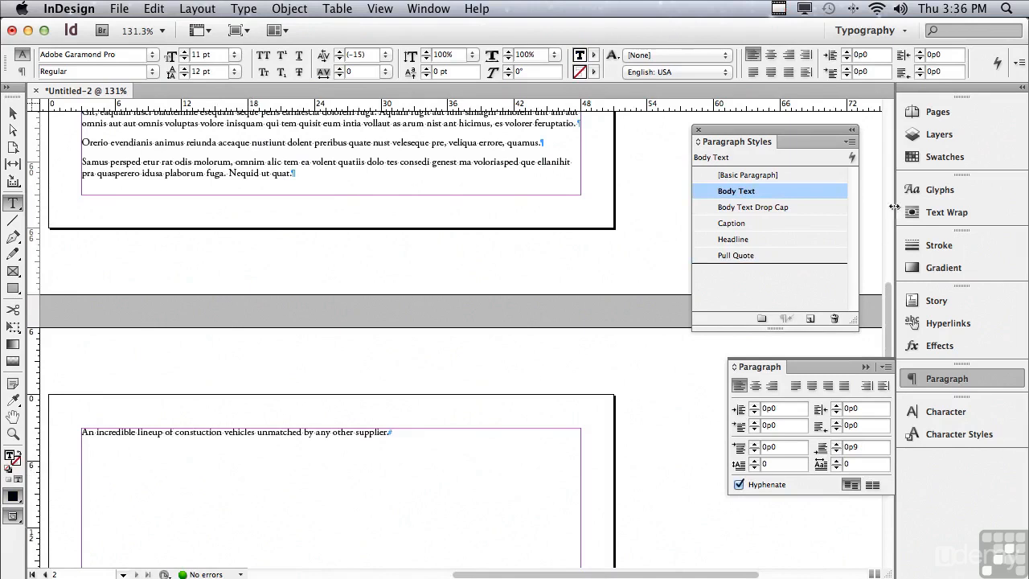
{"action": "left_click", "coordinate": [740, 223]}
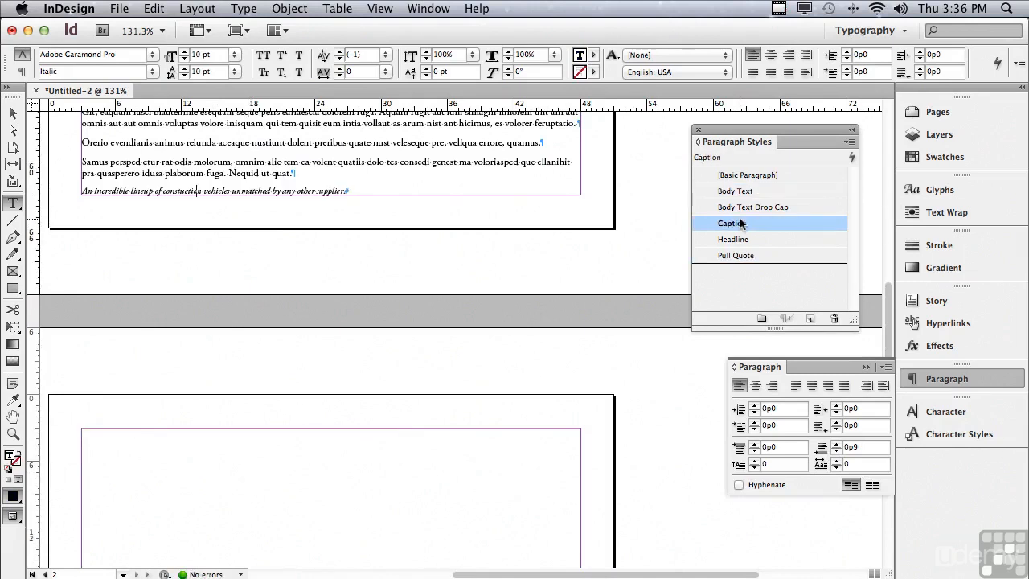
- Open 1007 A Short Review of Long Documents.indd from the 1007 A Short Review of Long Documents folder
{"action": "left_click_drag", "start_coordinate": [885, 296], "coordinate": [868, 143]}
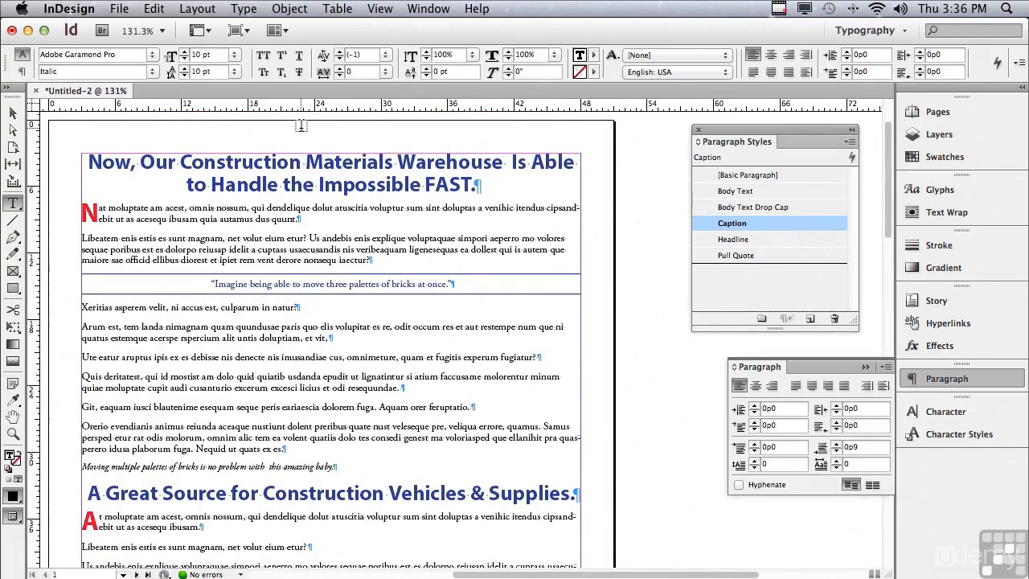
{"action": "left_click", "coordinate": [119, 8]}
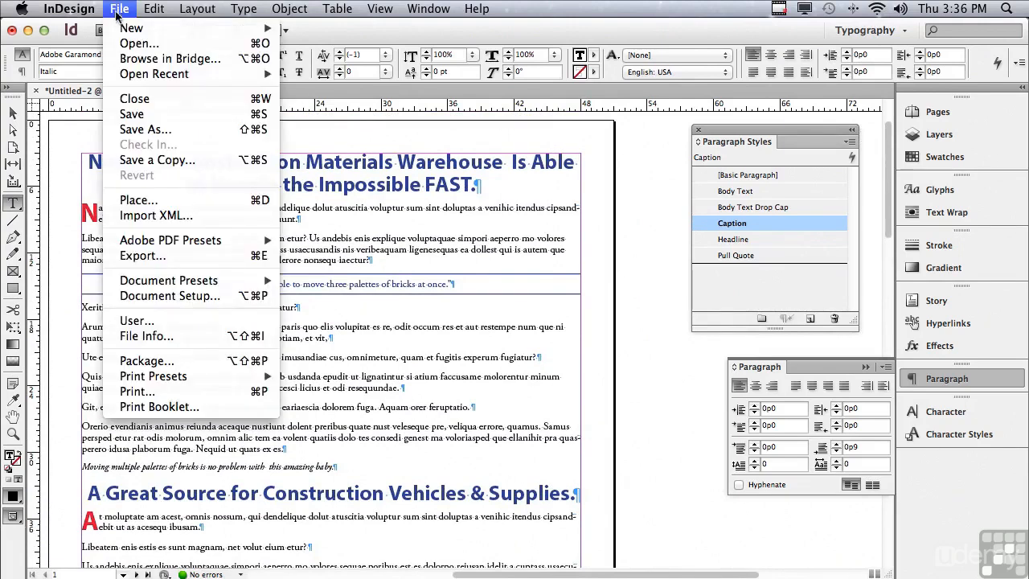
{"action": "left_click", "coordinate": [119, 44]}
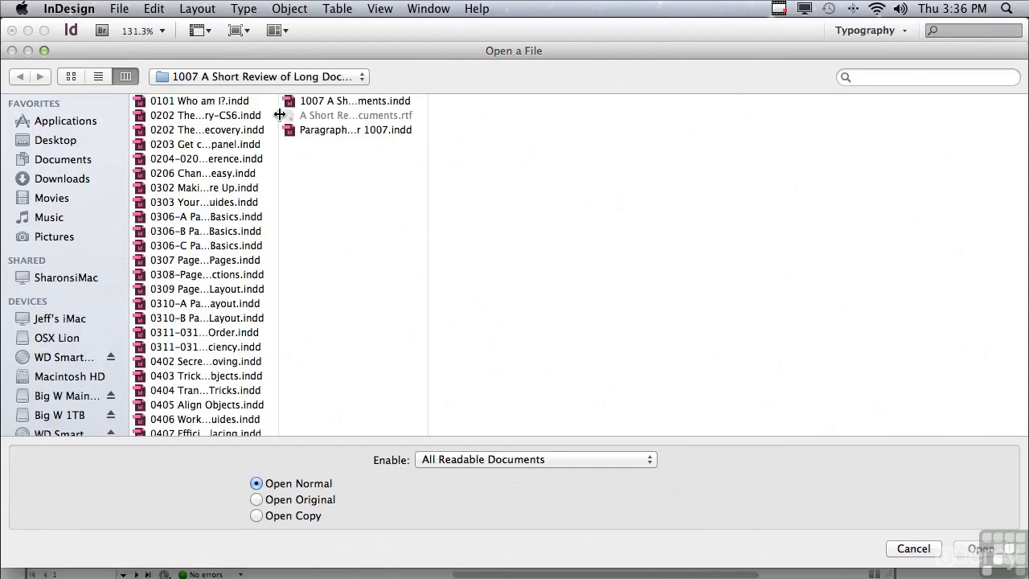
{"action": "left_click_drag", "start_coordinate": [278, 115], "coordinate": [283, 115]}
{"action": "scroll", "coordinate": [270, 233], "scroll_direction": "down", "scroll_amount": 10}
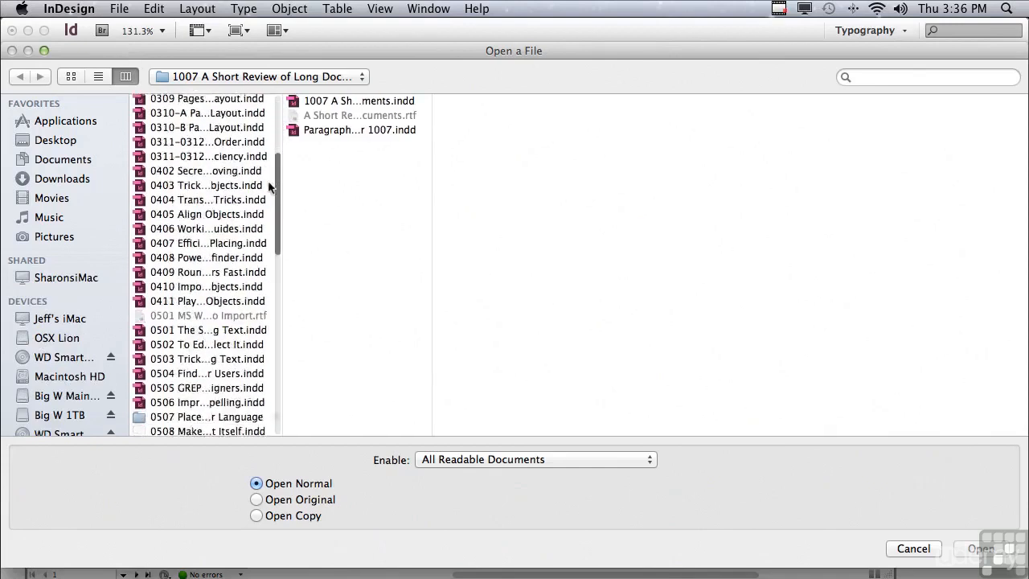
{"action": "scroll", "coordinate": [270, 234], "scroll_direction": "down", "scroll_amount": 8}
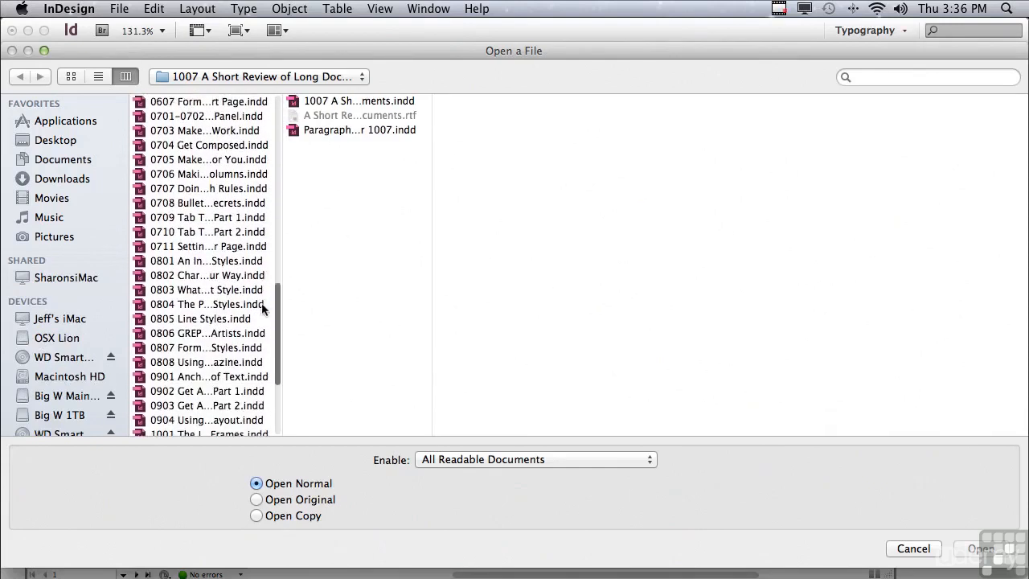
{"action": "scroll", "coordinate": [261, 305], "scroll_direction": "down", "scroll_amount": 5}
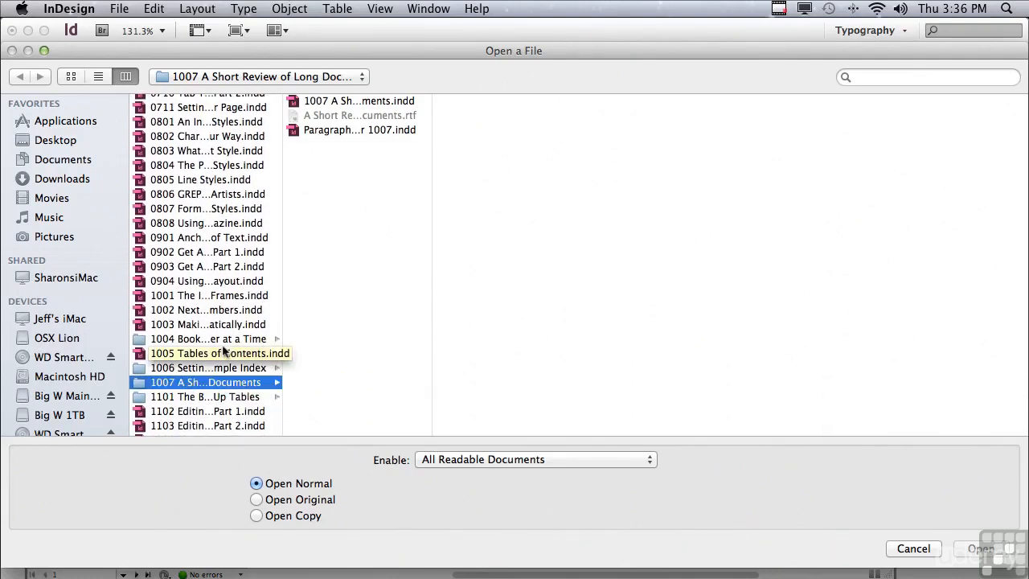
{"action": "left_click", "coordinate": [321, 101]}
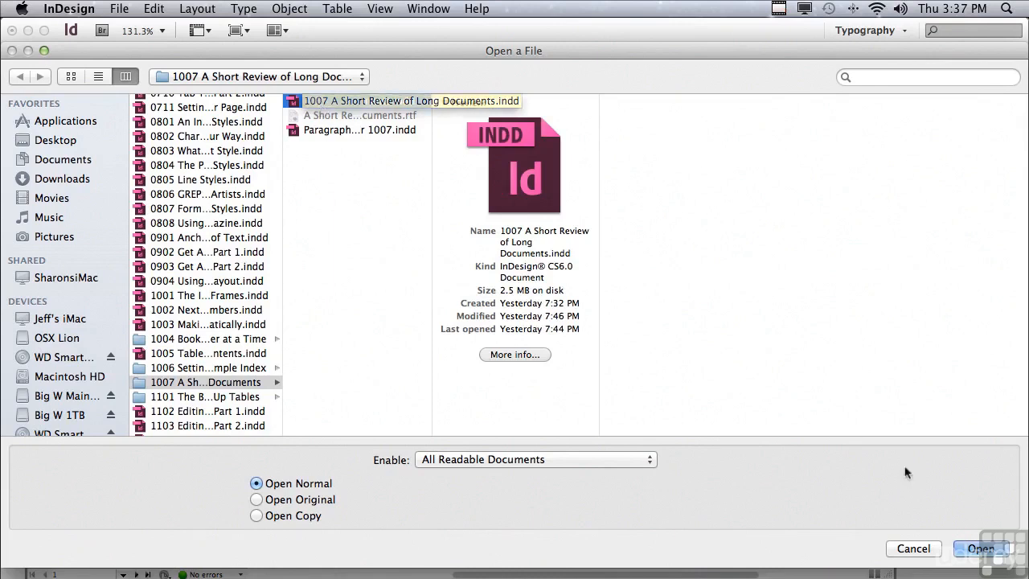
{"action": "left_click", "coordinate": [979, 551]}
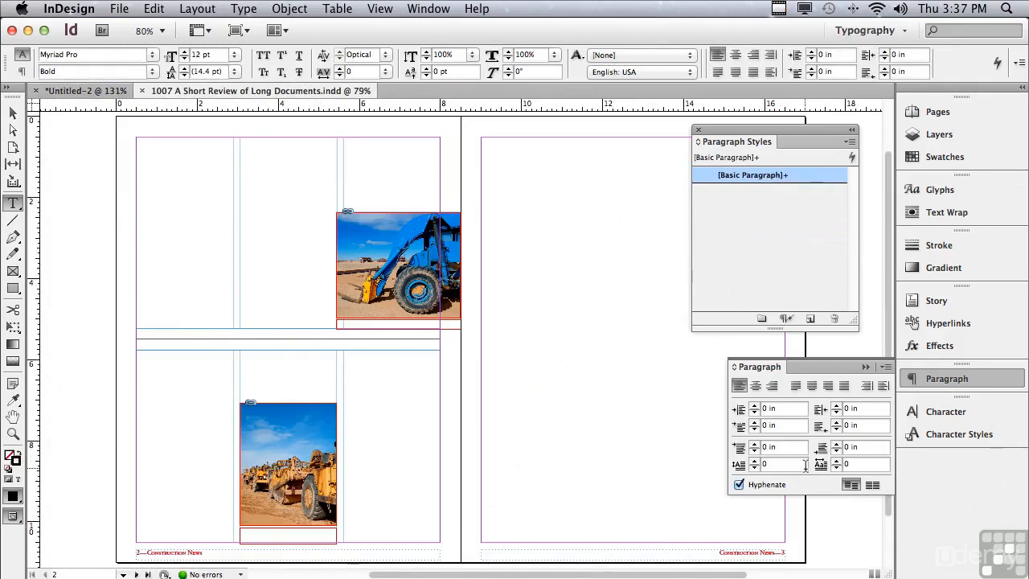
- Copy the first article, without its caption, from the untitled document into the upper three-column text frame on page 2 of the 1007 layout
{"action": "left_click", "coordinate": [76, 92]}
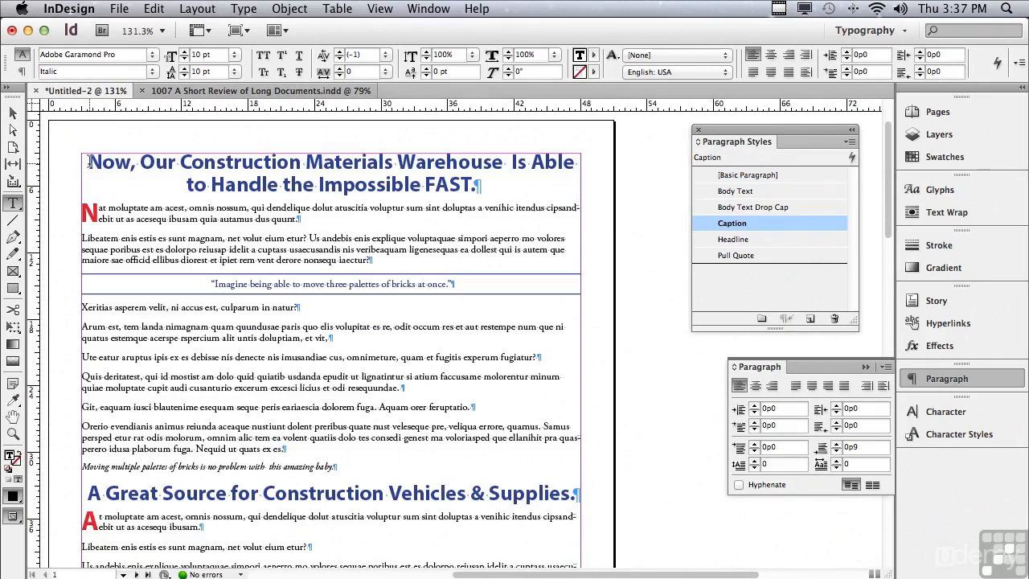
{"action": "left_click_drag", "start_coordinate": [88, 160], "coordinate": [282, 448]}
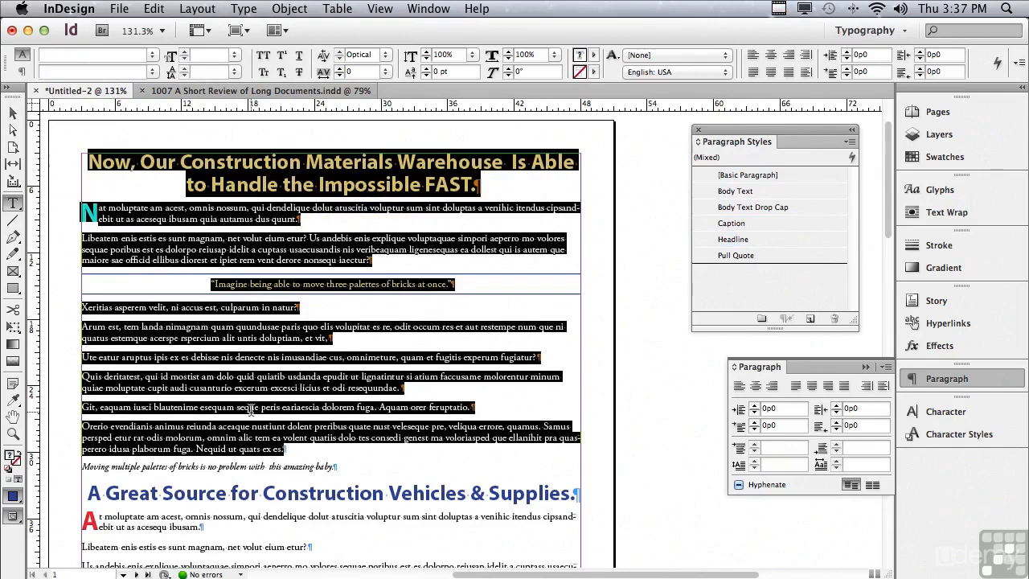
{"action": "key", "text": "super+c"}
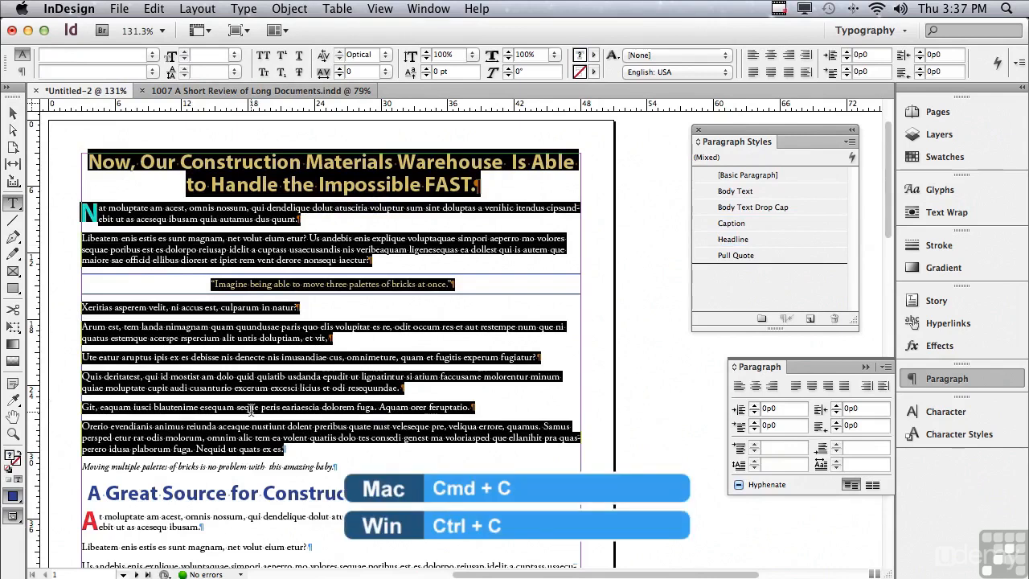
{"action": "left_click", "coordinate": [212, 91]}
{"action": "left_click", "coordinate": [171, 172]}
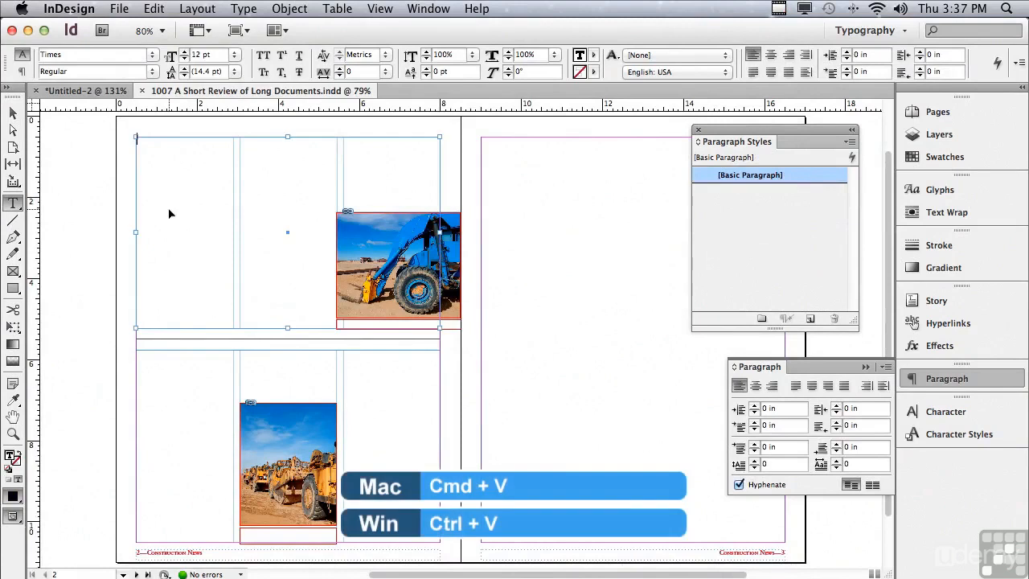
{"action": "key", "text": "super+v"}
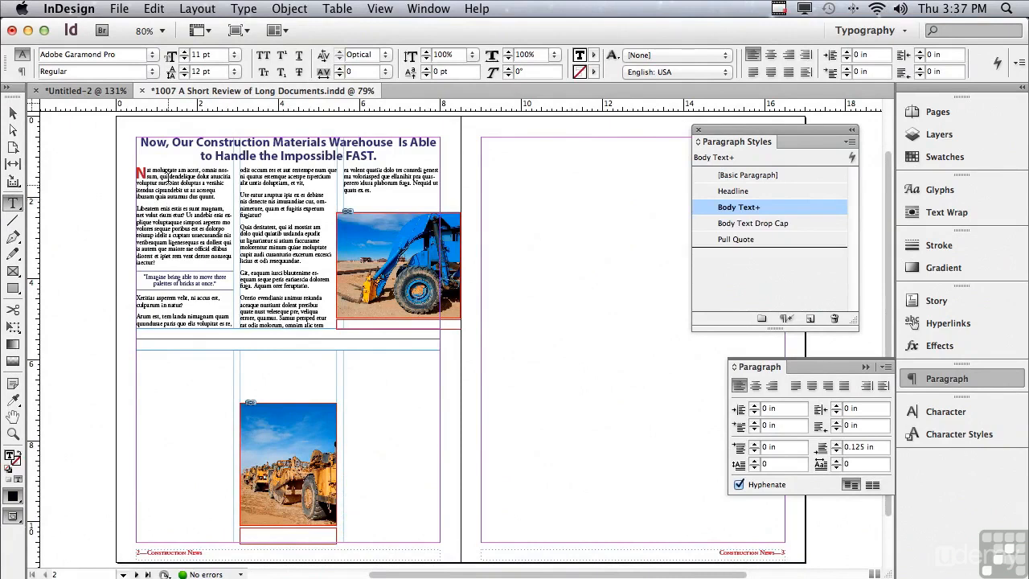
- Copy the caption "Moving multiple palettes of bricks" from the untitled document into the frame below the blue loader photo in the 1007 layout
{"action": "left_click", "coordinate": [89, 93]}
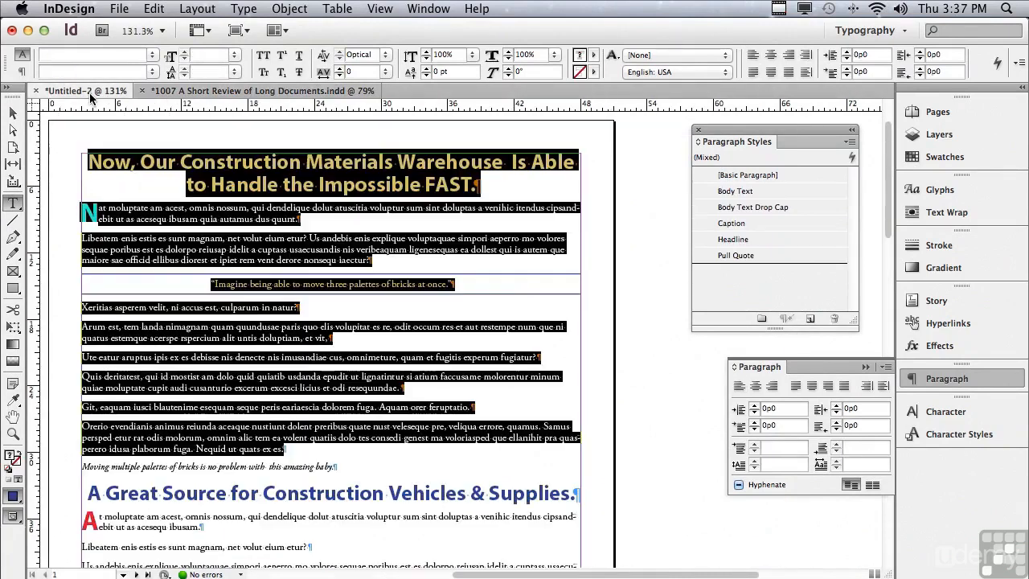
{"action": "left_click_drag", "start_coordinate": [83, 466], "coordinate": [333, 468]}
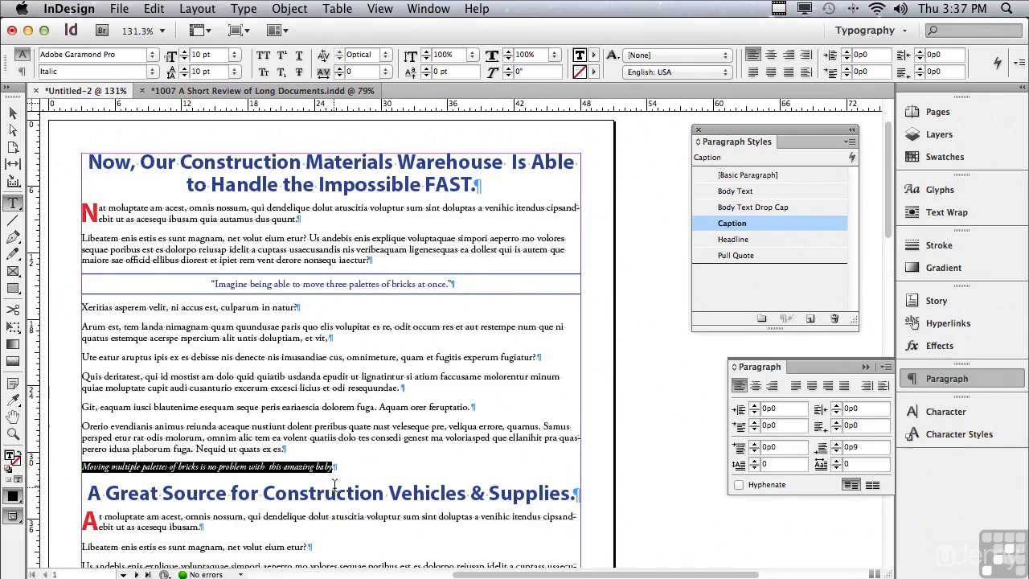
{"action": "left_click", "coordinate": [198, 92]}
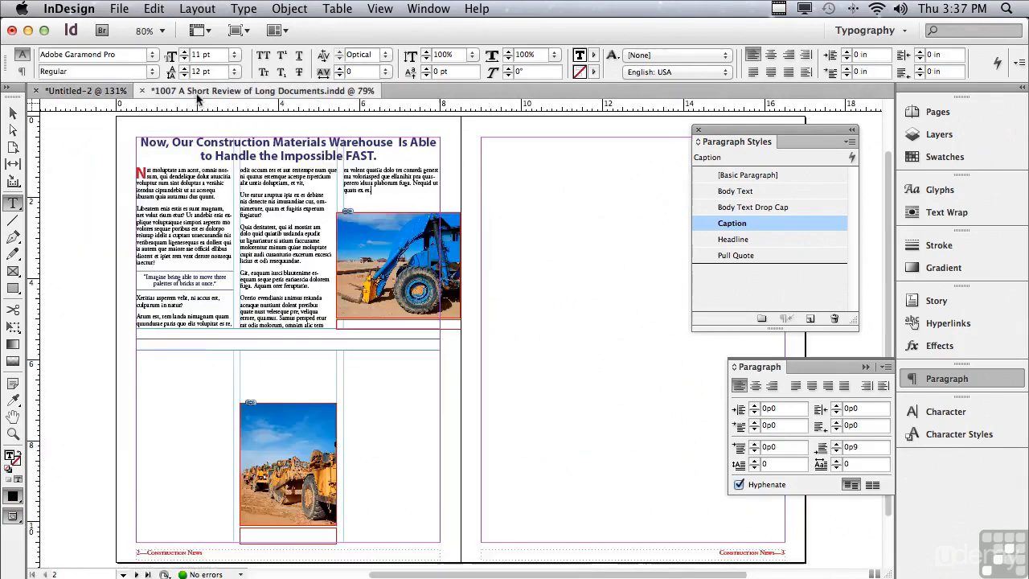
{"action": "left_click", "coordinate": [471, 335]}
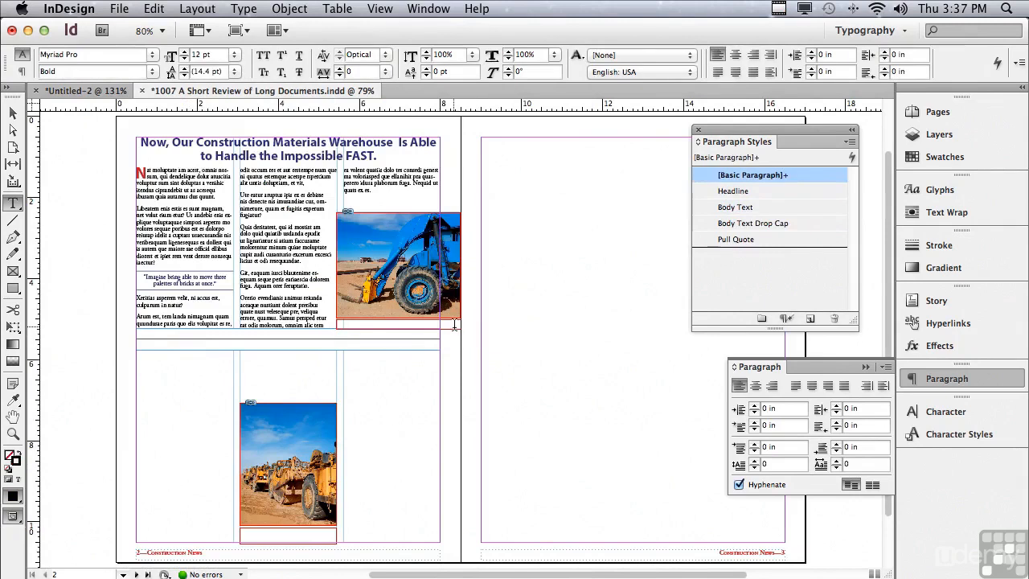
{"action": "left_click", "coordinate": [466, 364]}
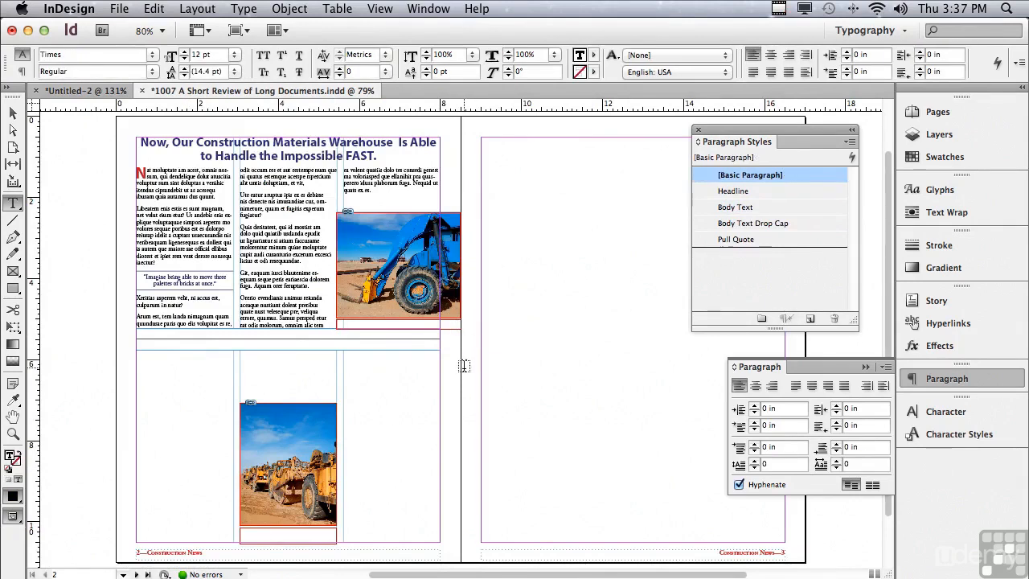
{"action": "key", "text": "super+alt+shift+v"}
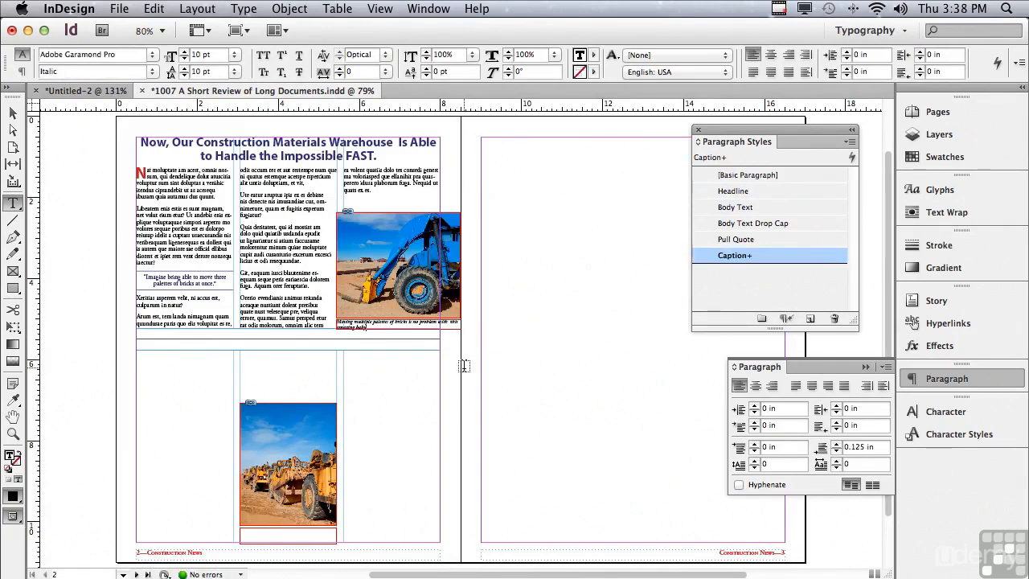
- Copy the second article, from its headline through "Nequid ut quat." without the caption, into the lower three-column frame on page 2 of the 1007 layout
{"action": "left_click", "coordinate": [175, 364]}
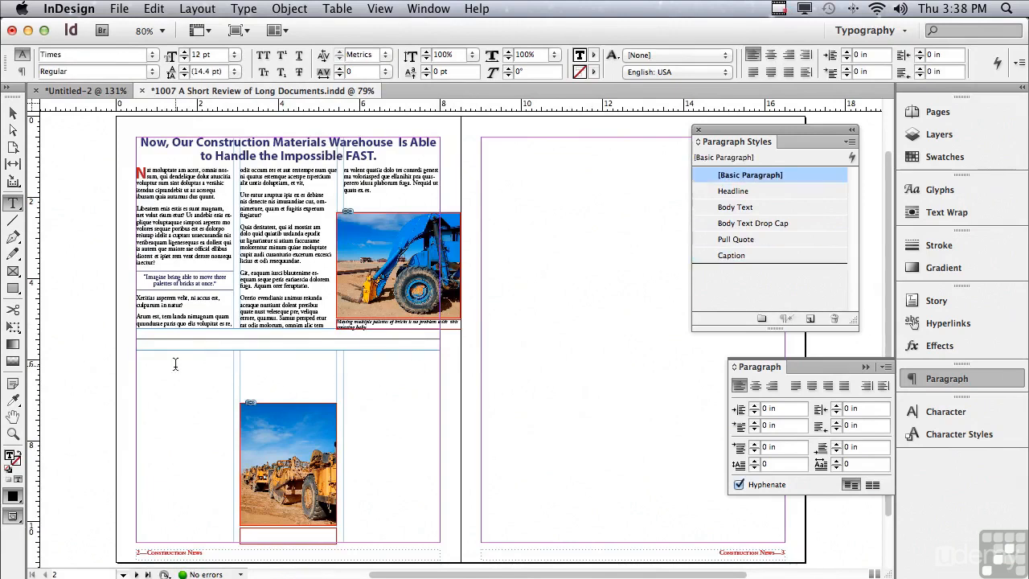
{"action": "left_click", "coordinate": [96, 93]}
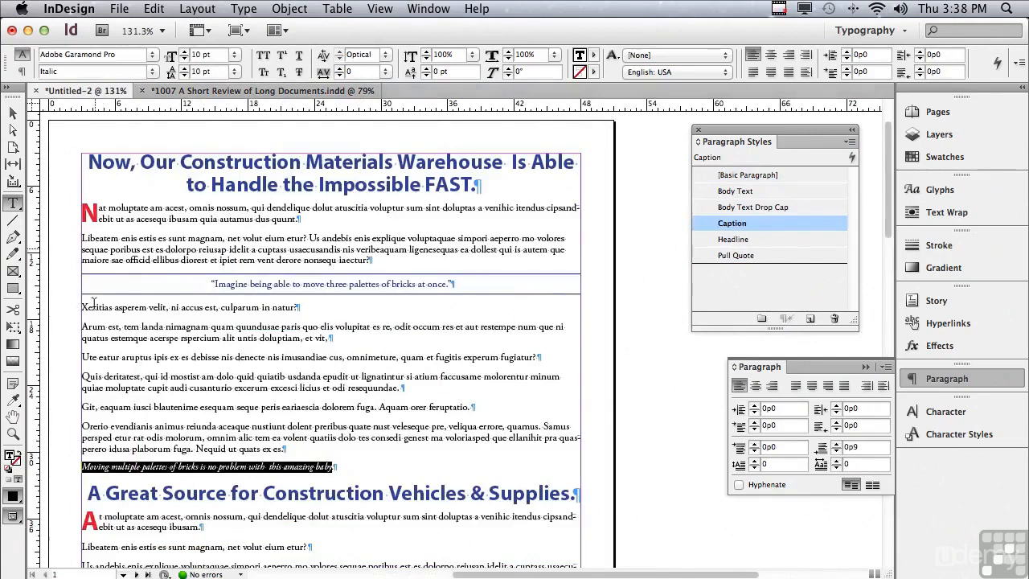
{"action": "left_click_drag", "start_coordinate": [81, 491], "coordinate": [295, 392]}
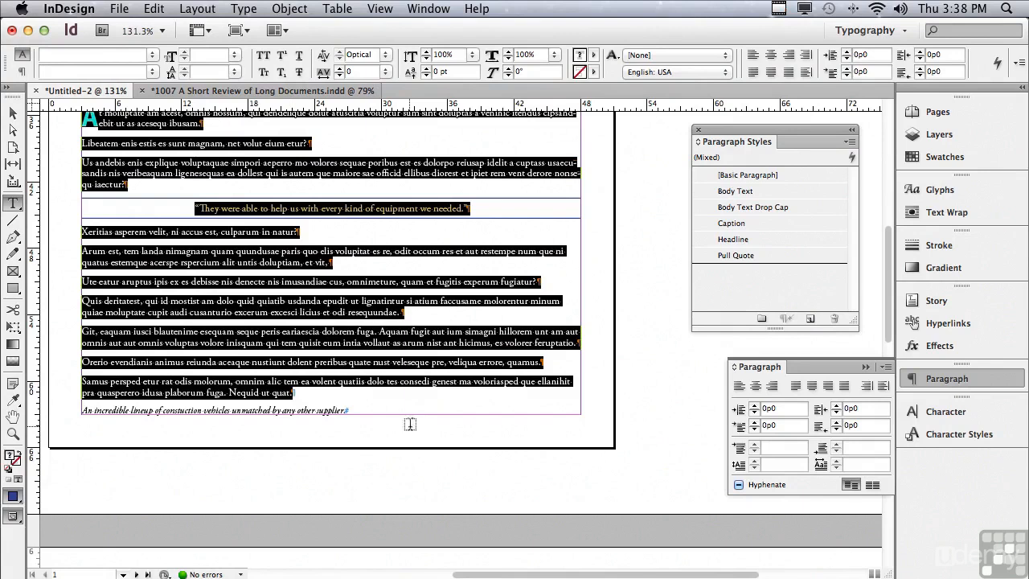
{"action": "left_click", "coordinate": [214, 95]}
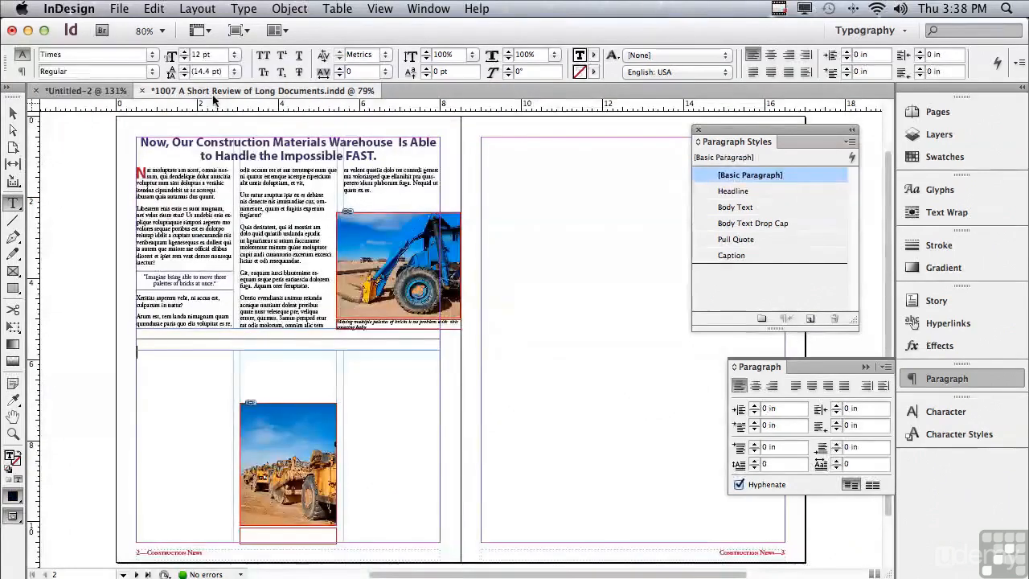
{"action": "left_click", "coordinate": [152, 364]}
{"action": "key", "text": "super+v"}
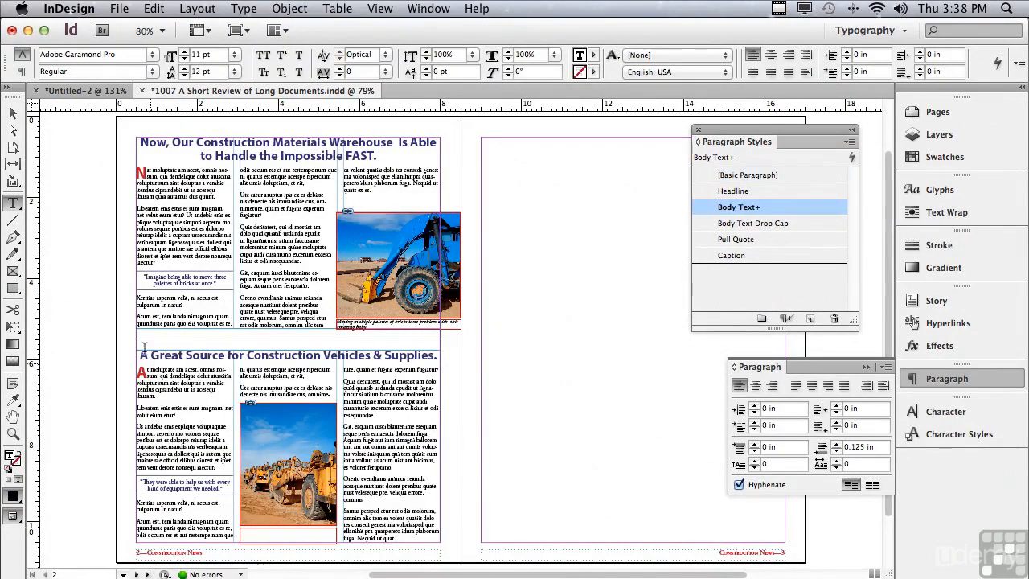
- Copy the caption "An incredible lineup" from the untitled document into the frame below the yellow vehicles photo in the 1007 layout
{"action": "left_click", "coordinate": [70, 91]}
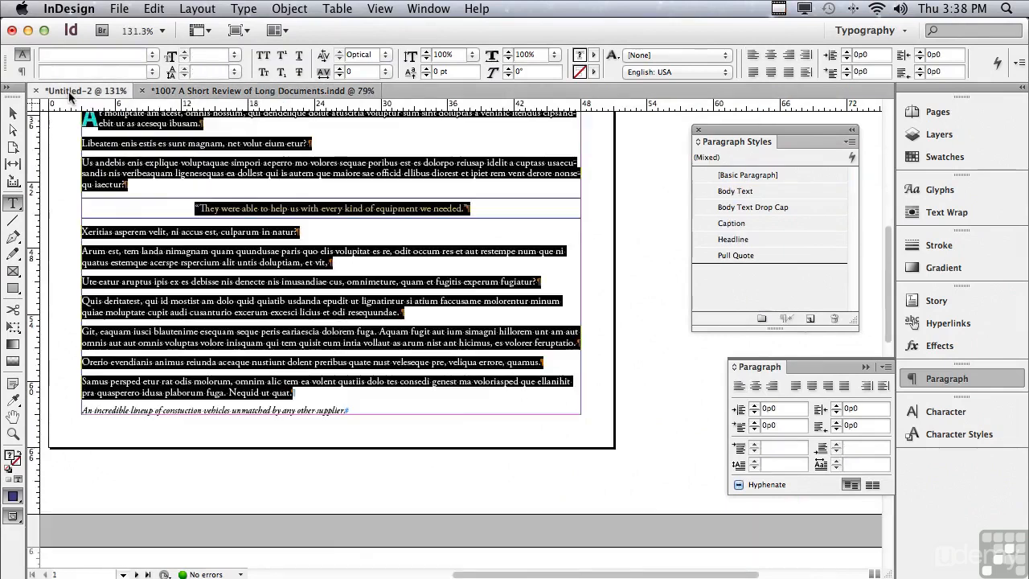
{"action": "left_click_drag", "start_coordinate": [81, 410], "coordinate": [344, 399]}
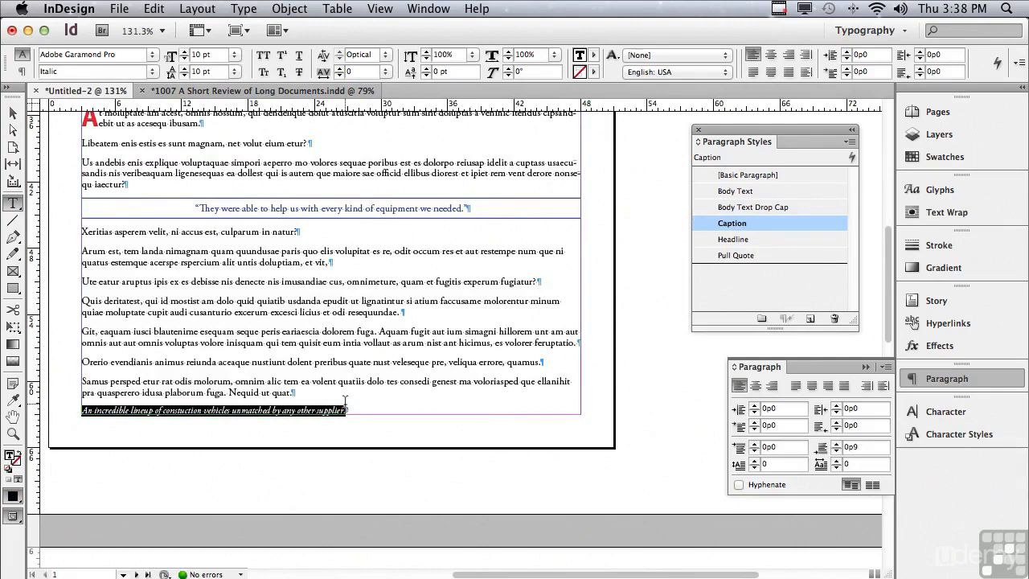
{"action": "left_click", "coordinate": [217, 92]}
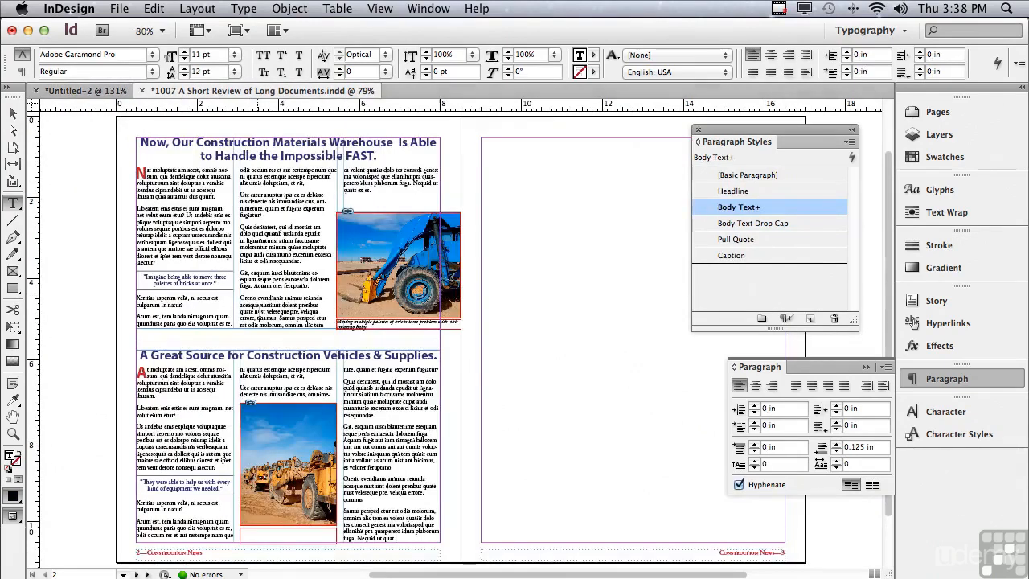
{"action": "left_click_drag", "start_coordinate": [514, 523], "coordinate": [512, 525]}
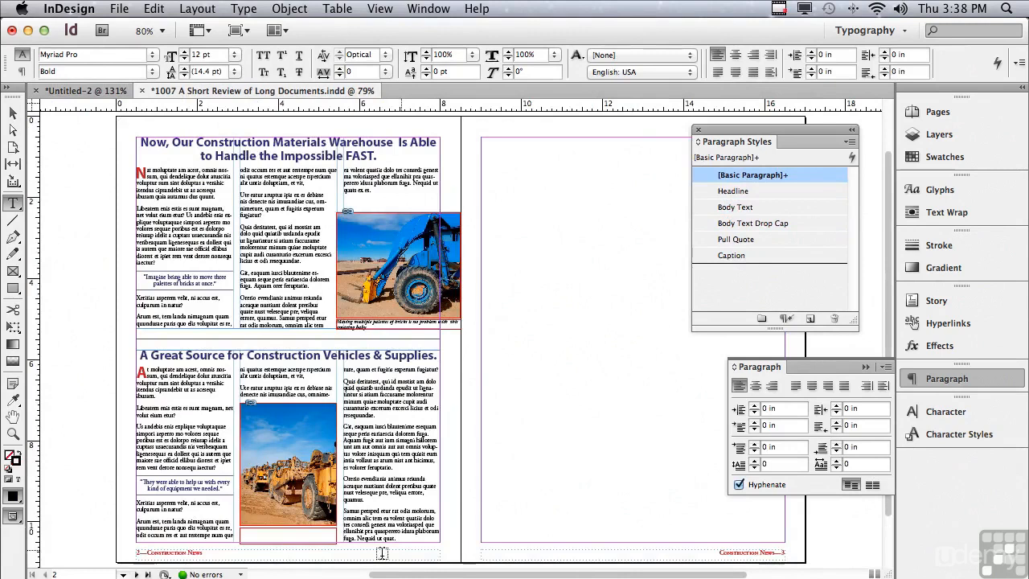
{"action": "left_click", "coordinate": [253, 536]}
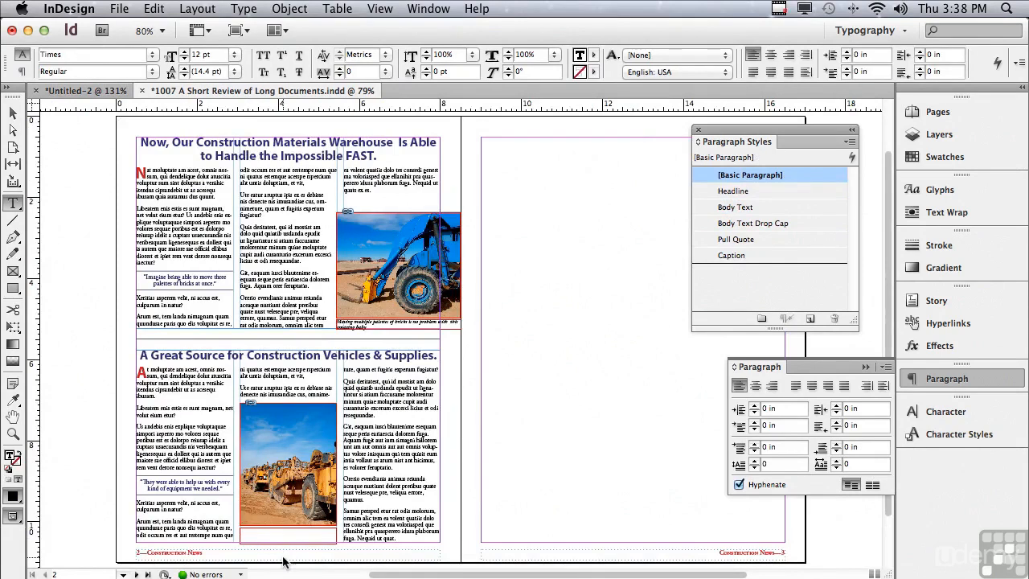
{"action": "type", "text": "An incredible lineup of construction vehicles unmatched by any other supplier."}
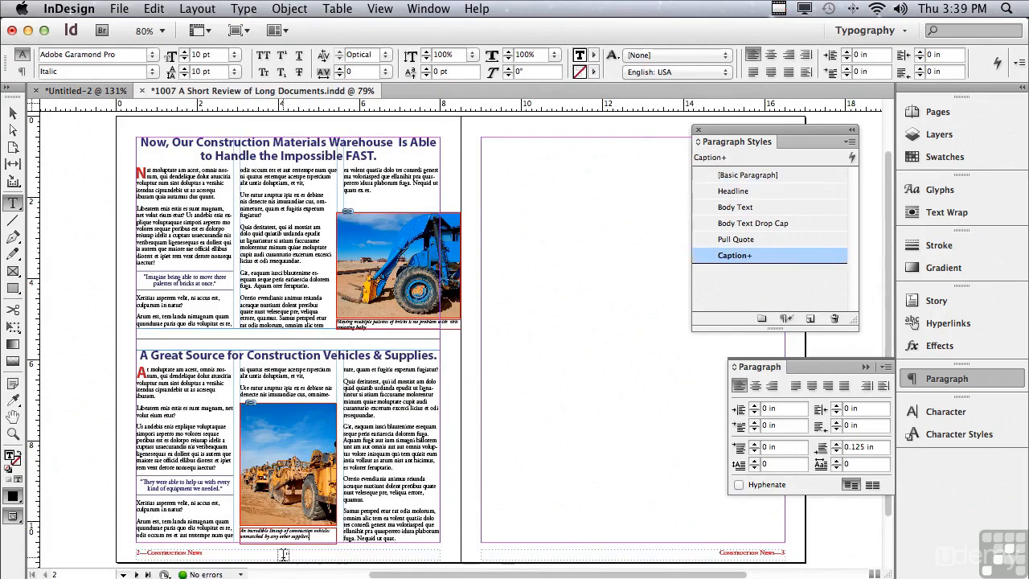
- Leave text editing and switch the 1007 layout to Preview mode to check the finished page without guides and frame edges
{"action": "left_click", "coordinate": [81, 413]}
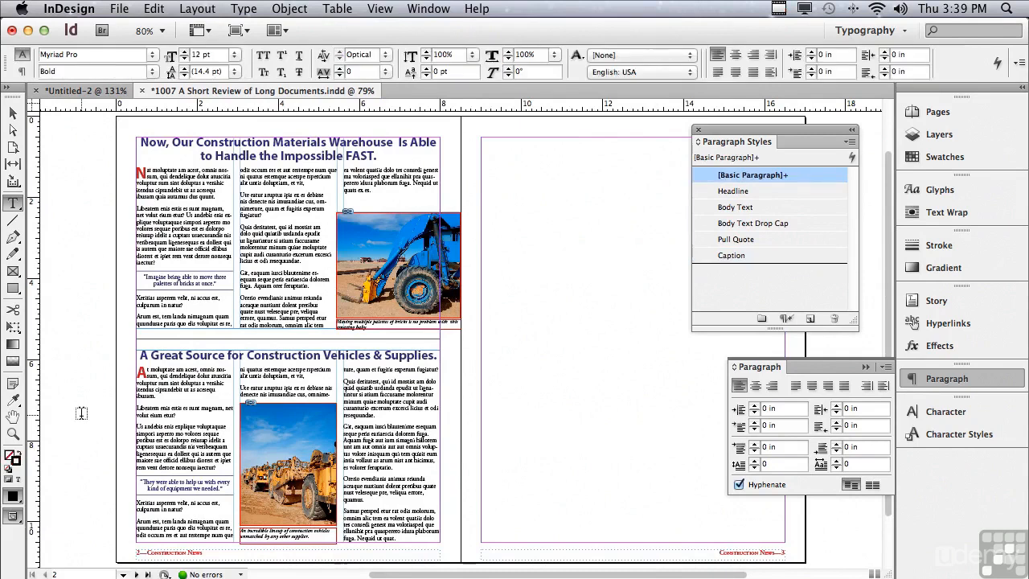
{"action": "key", "text": "w"}
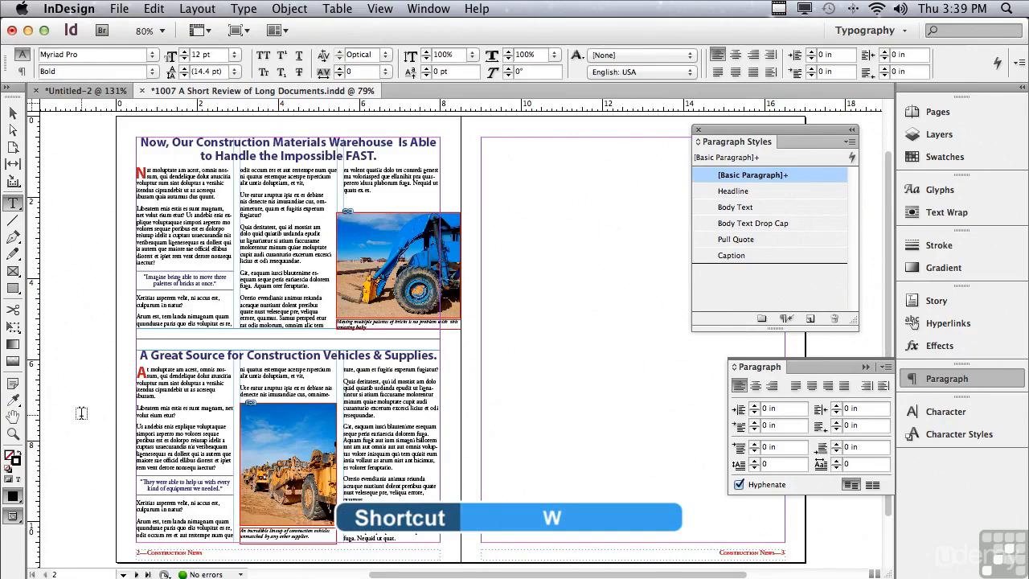